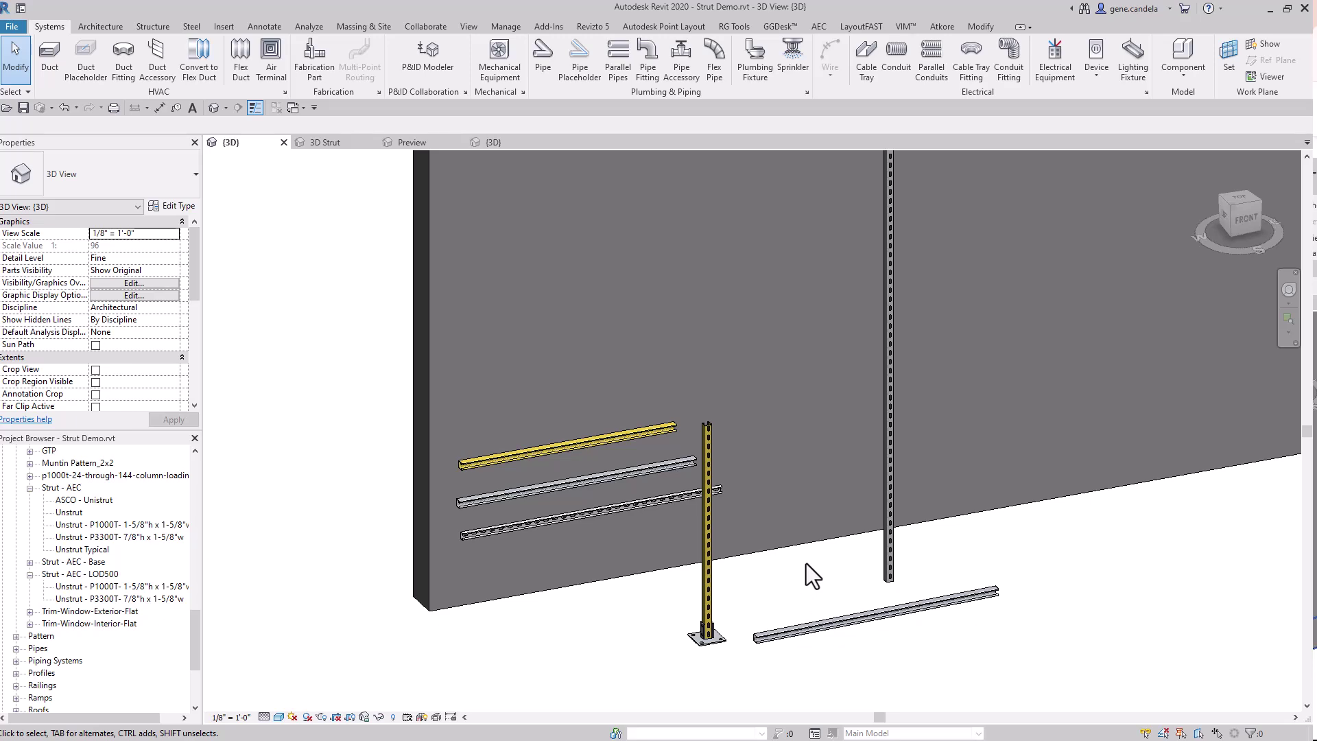
Zoom in and select the freestanding P1000T 24" Column Loading strut column by the wall.
scroll(806, 562, "up", 2)
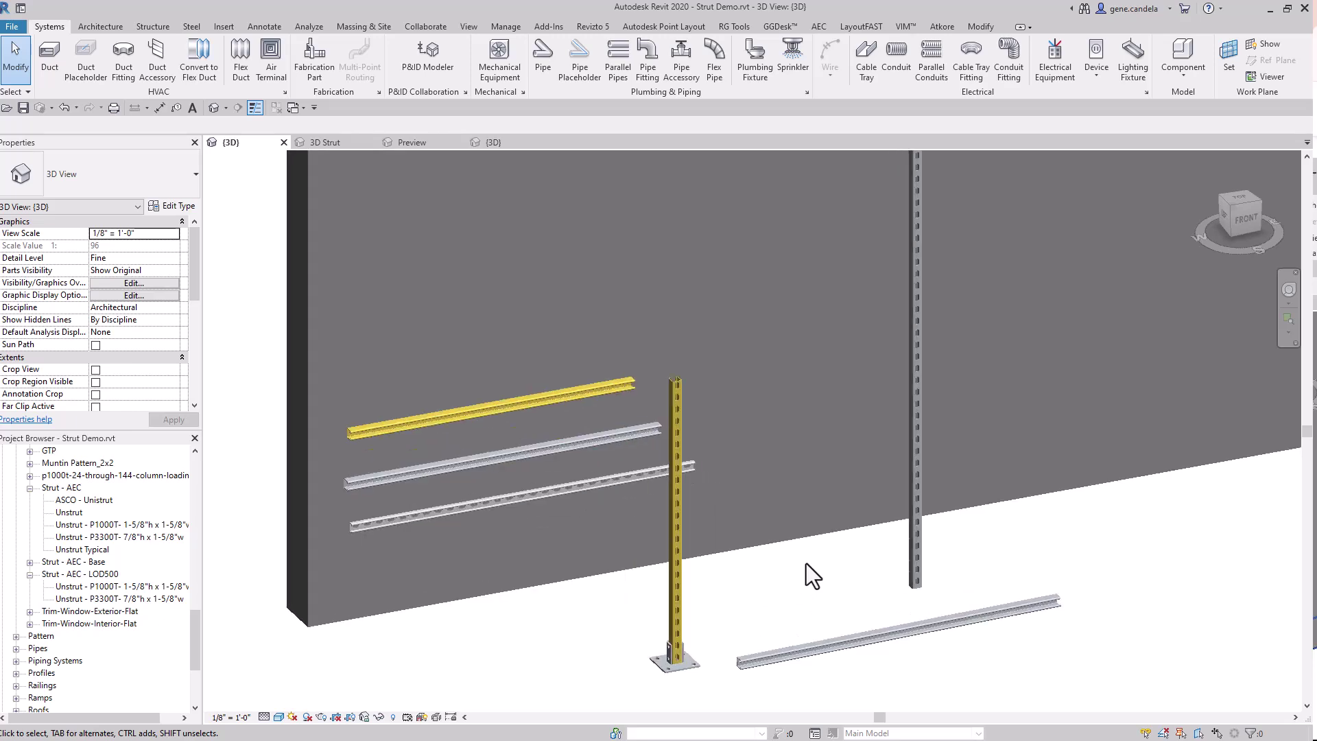
left_click(919, 559)
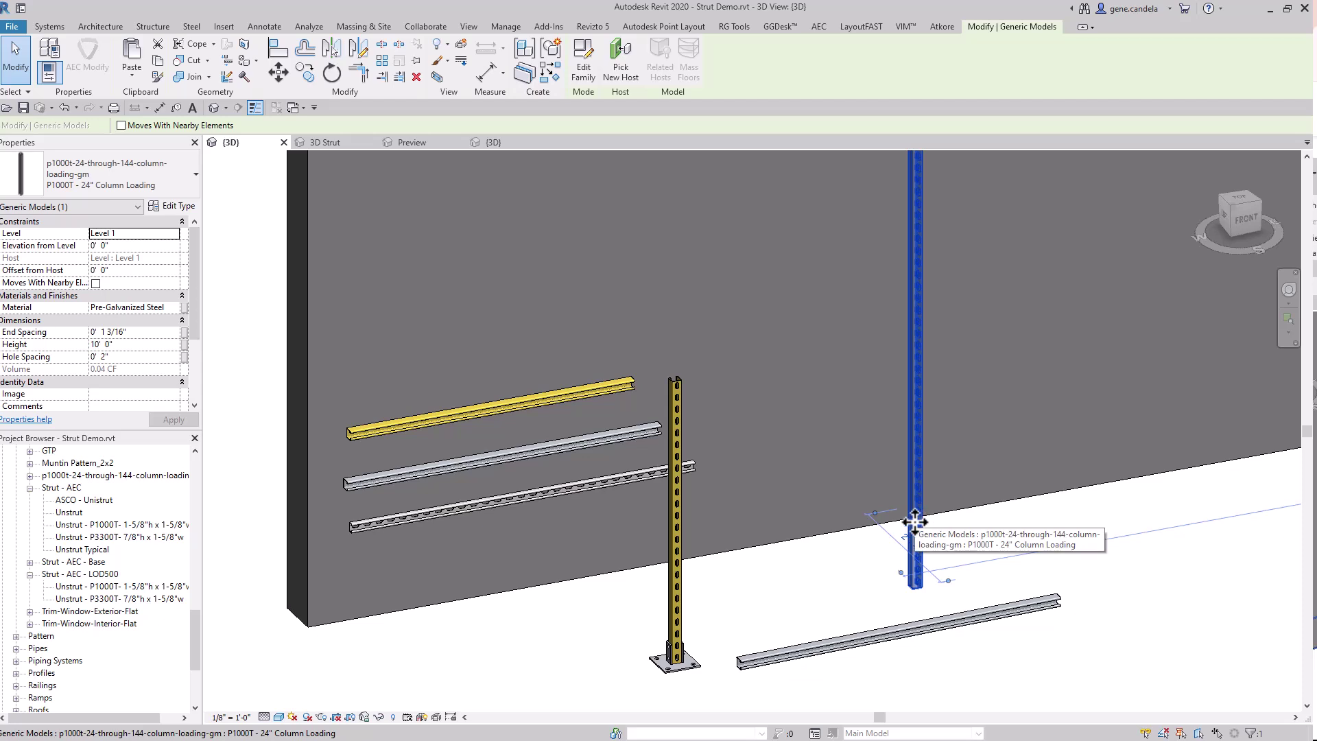
Use Create Similar to place a second P1000T column beside the first at the wall base.
right_click(914, 522)
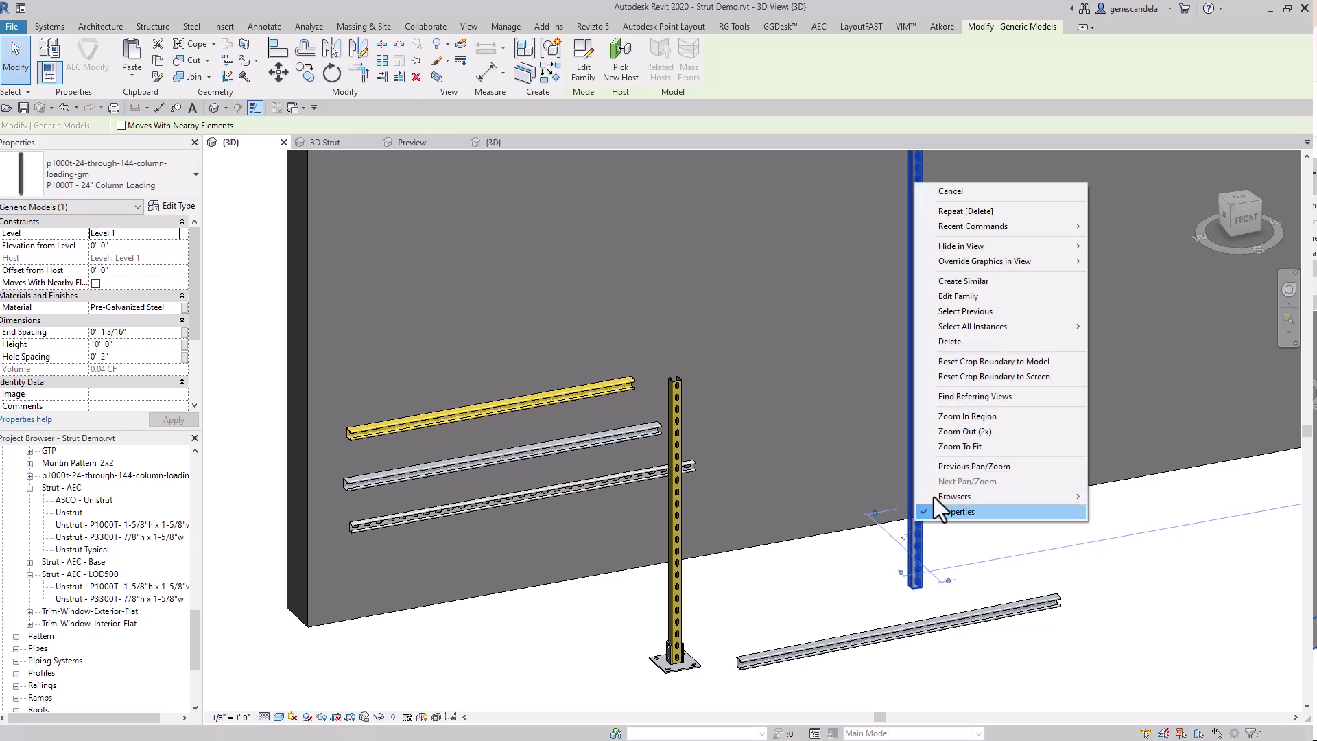
left_click(944, 285)
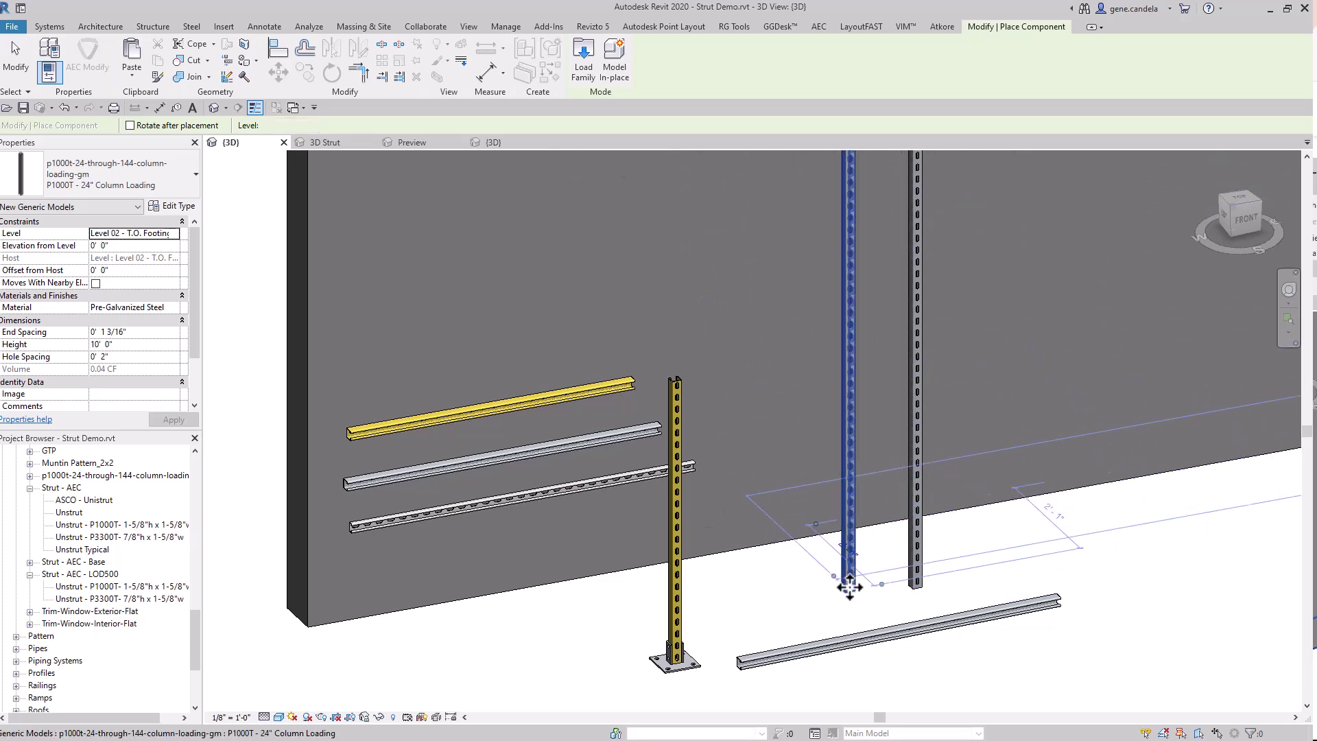
left_click(848, 578)
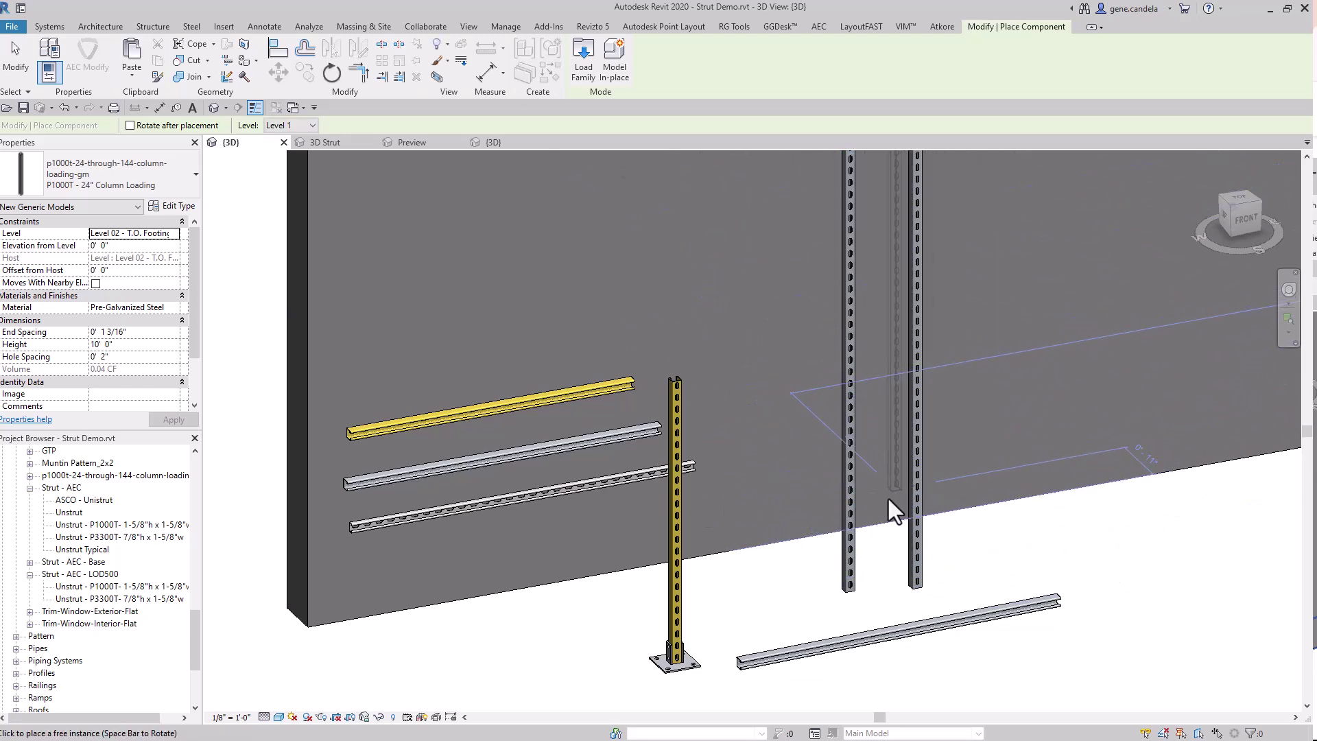
key("Escape")
key("Escape")
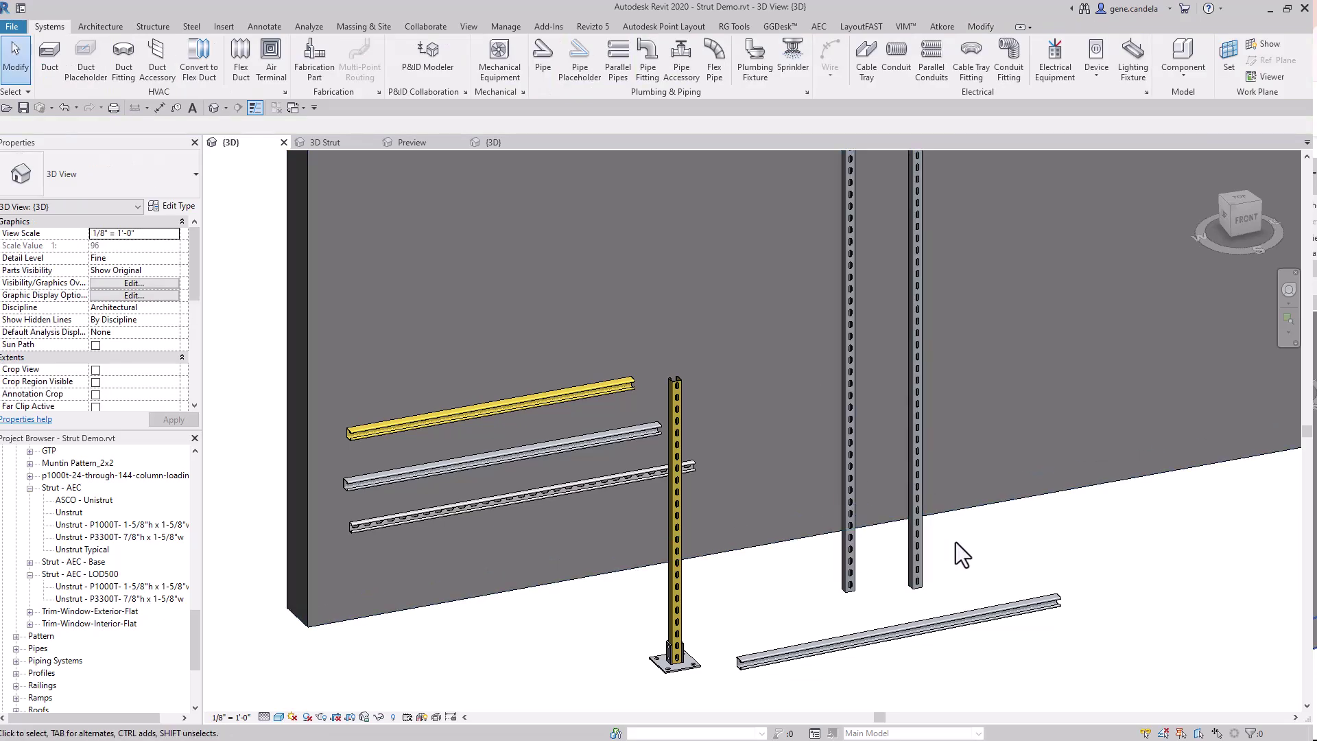
Add two 2' 0" gold P1000T strut channels, one on the wall face and one on the floor.
scroll(866, 574, "up", 2)
middle_click_drag(866, 574, 940, 579)
scroll(940, 583, "down", 2)
scroll(897, 592, "up", 3)
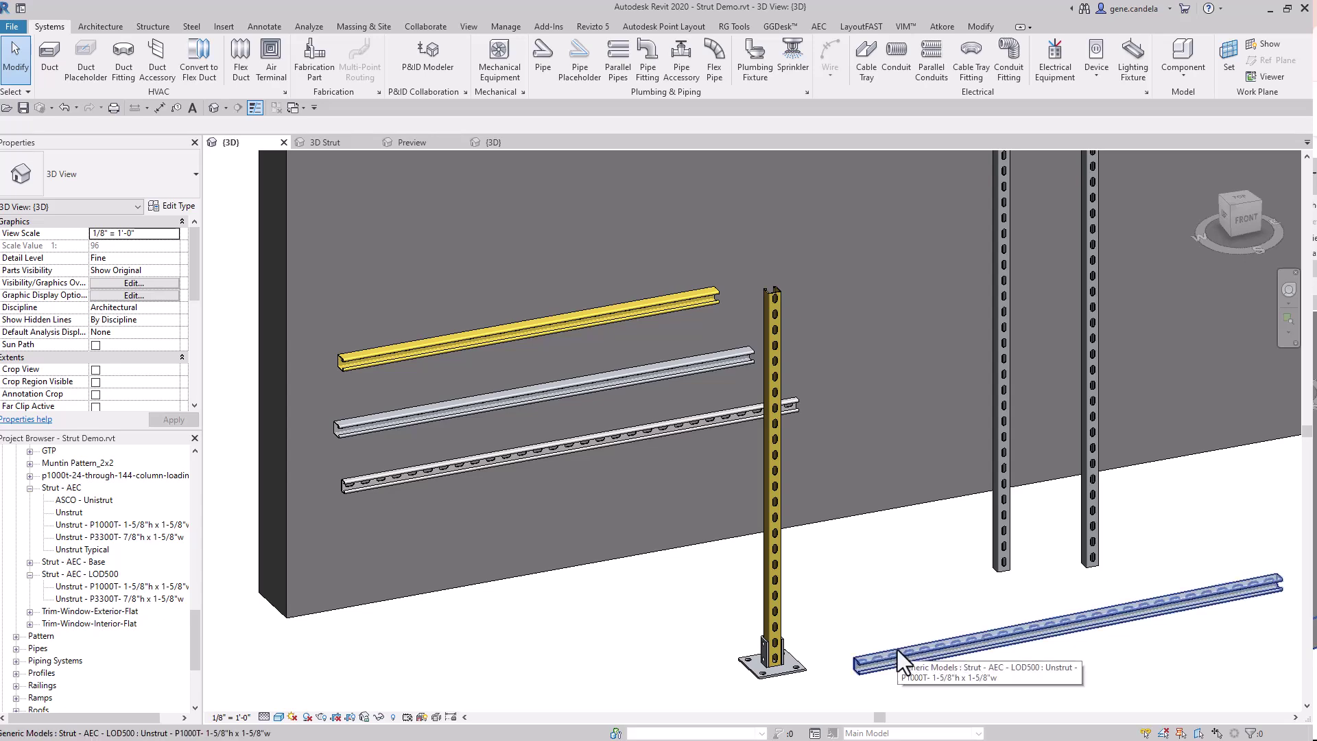
left_click(897, 648)
right_click(491, 336)
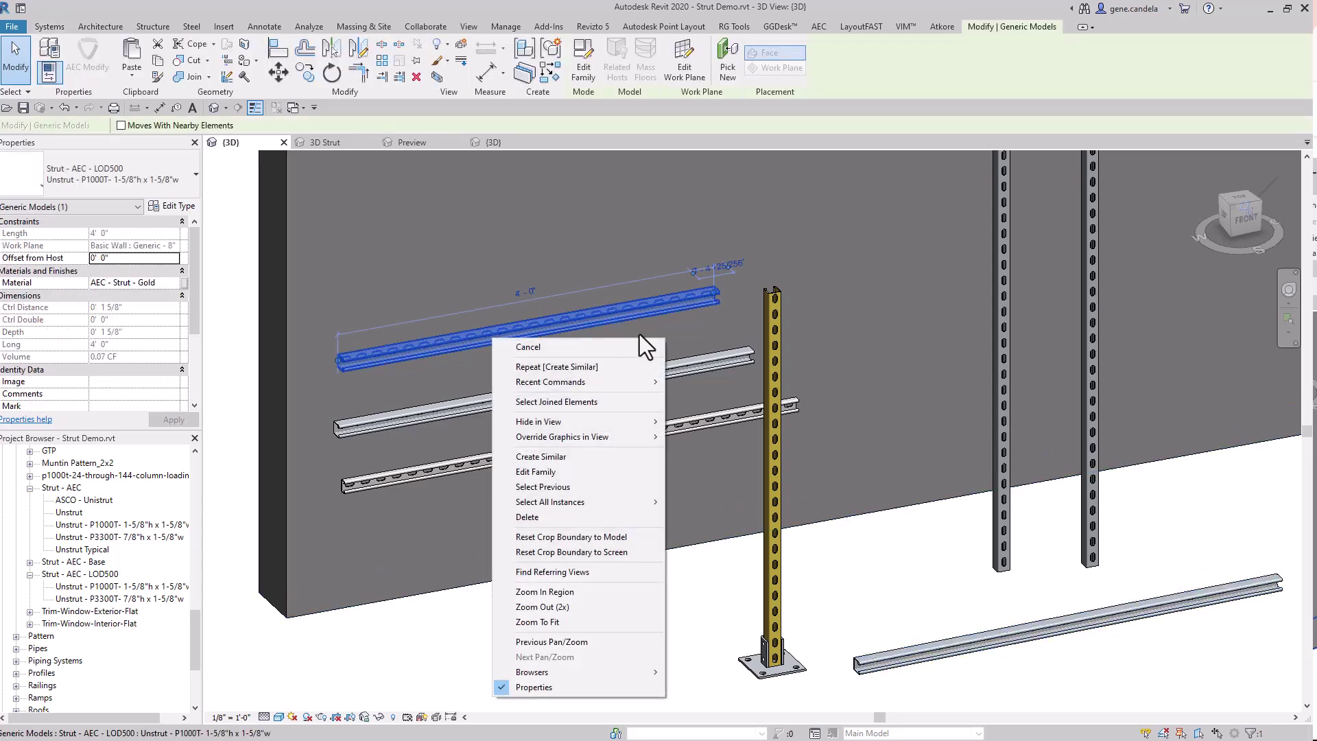
left_click(562, 455)
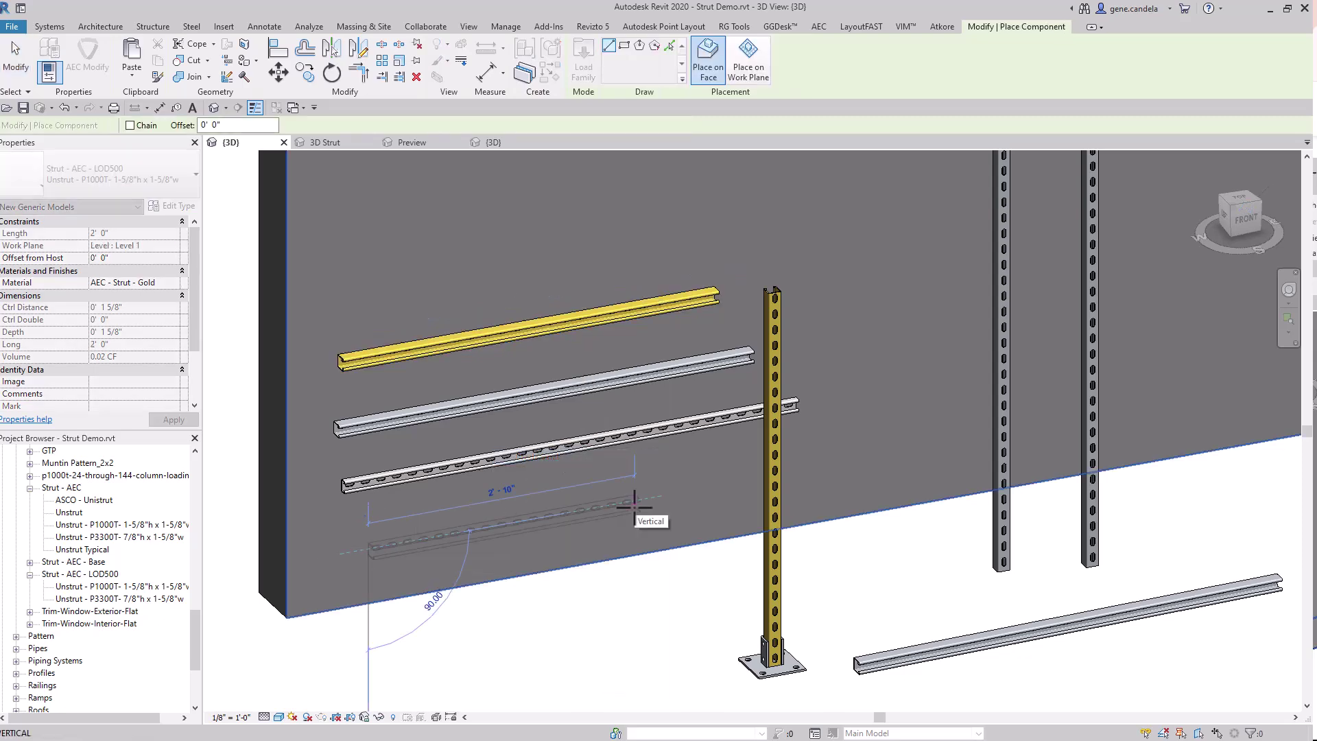
left_click(635, 504)
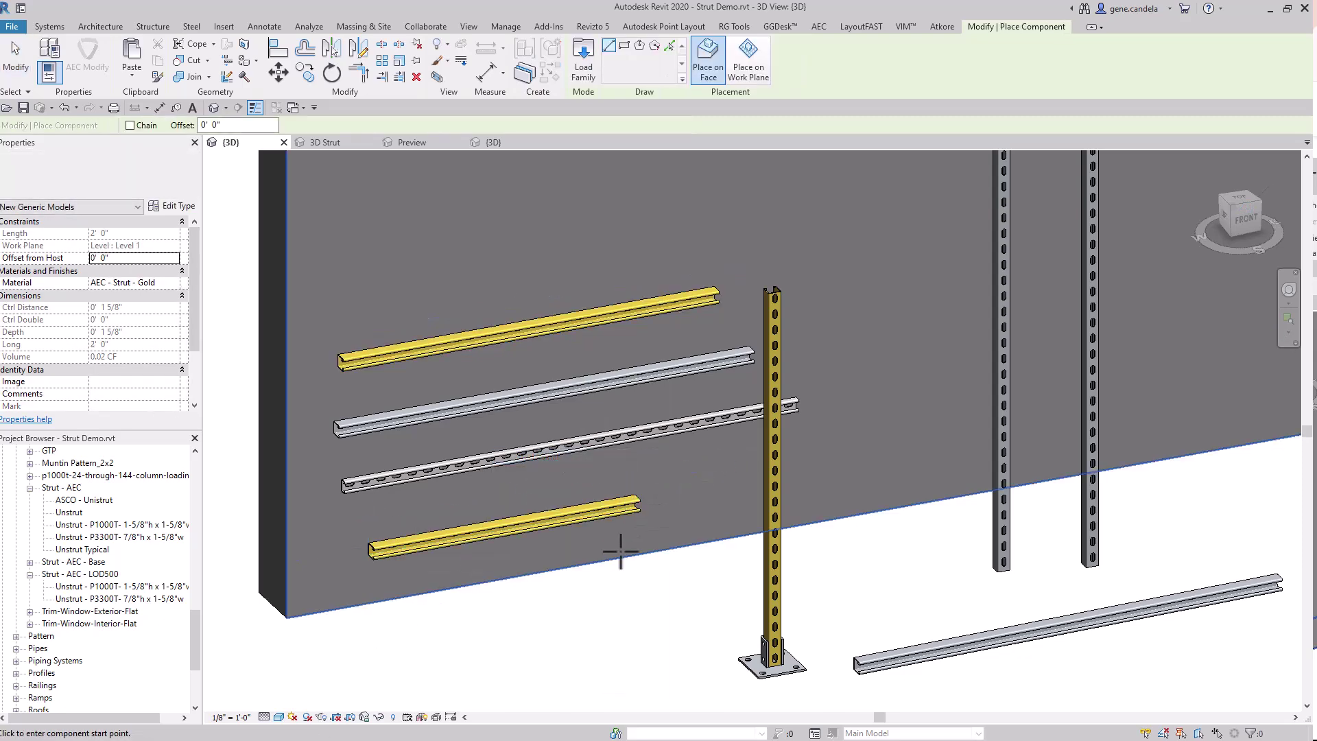
left_click(748, 62)
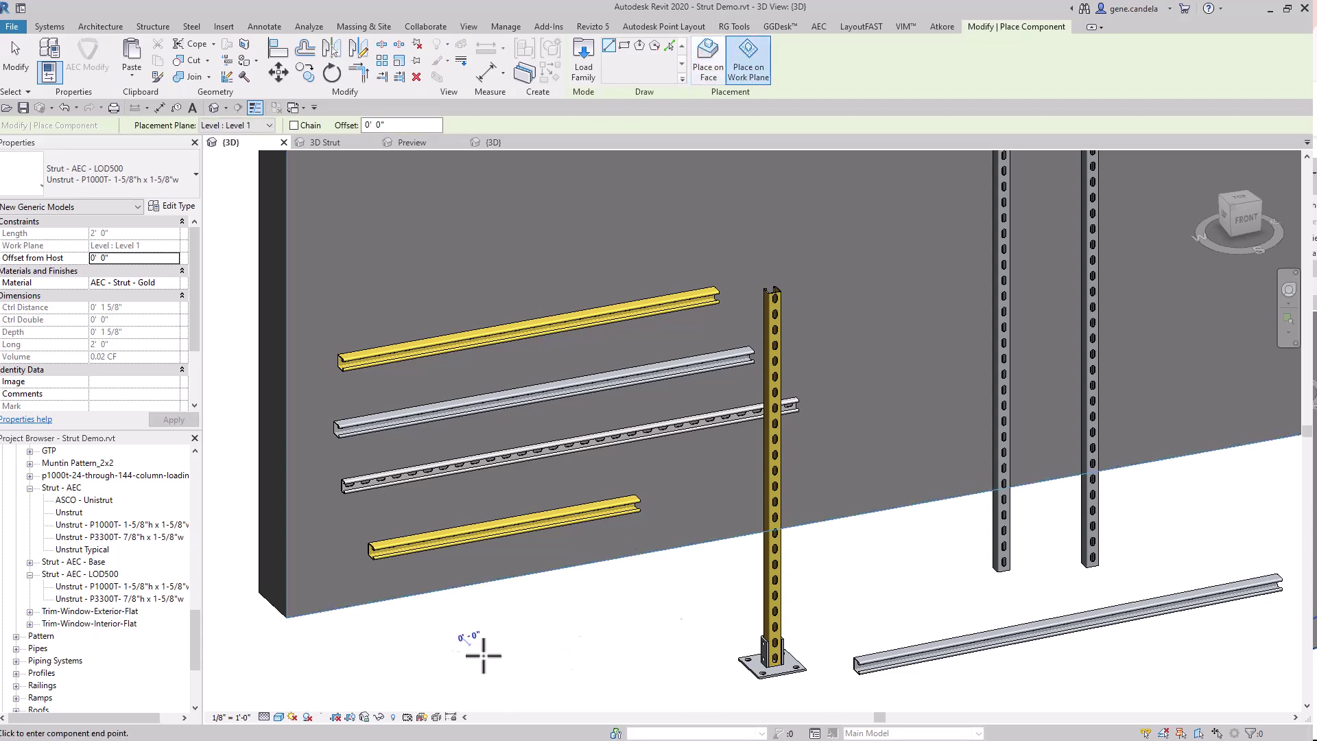
left_click(676, 620)
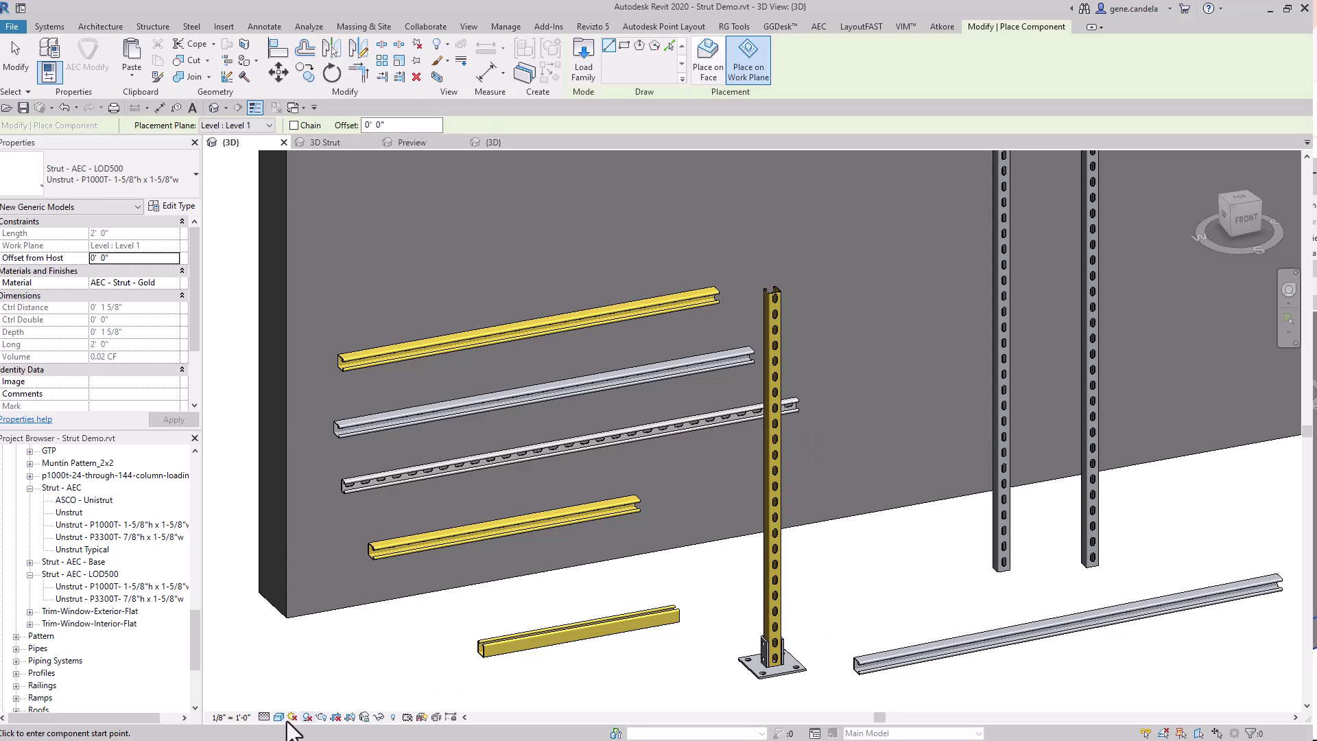
Switch the 3D view to Coarse detail so struts and columns show as plain bars.
left_click(265, 717)
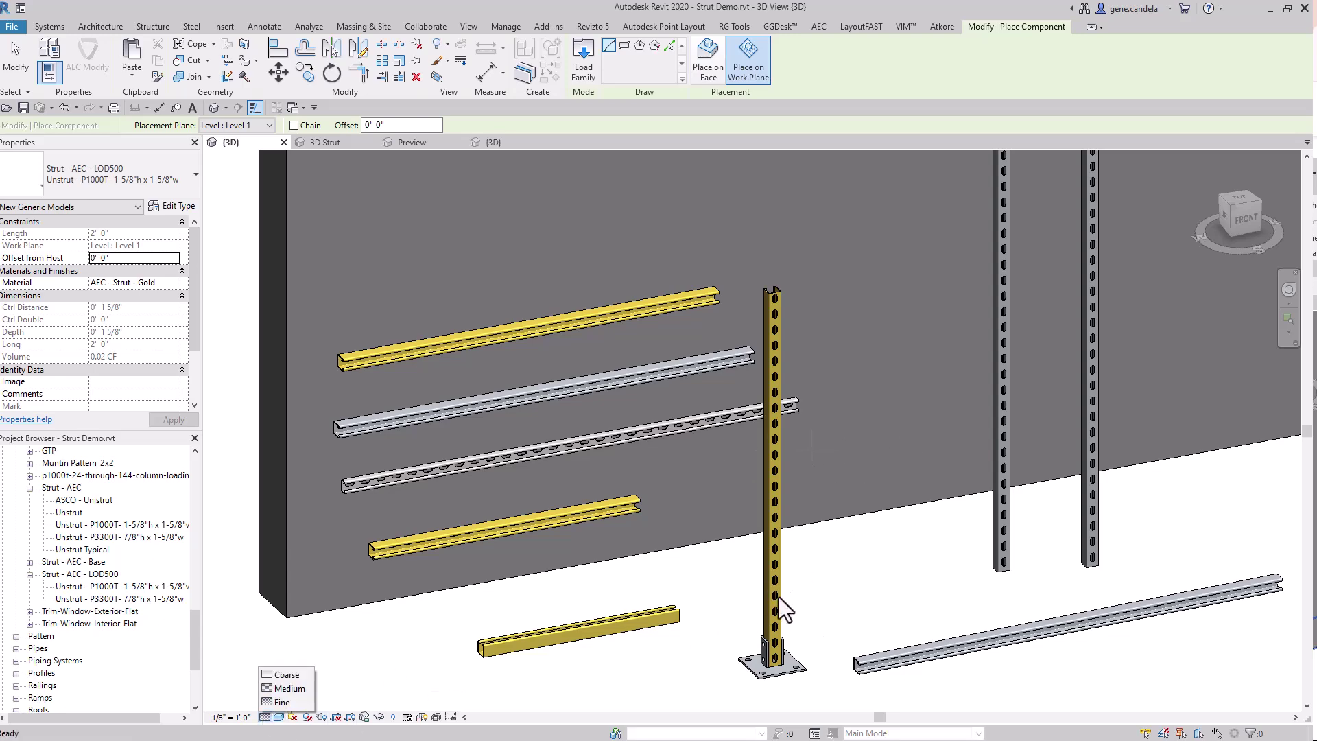
left_click(280, 675)
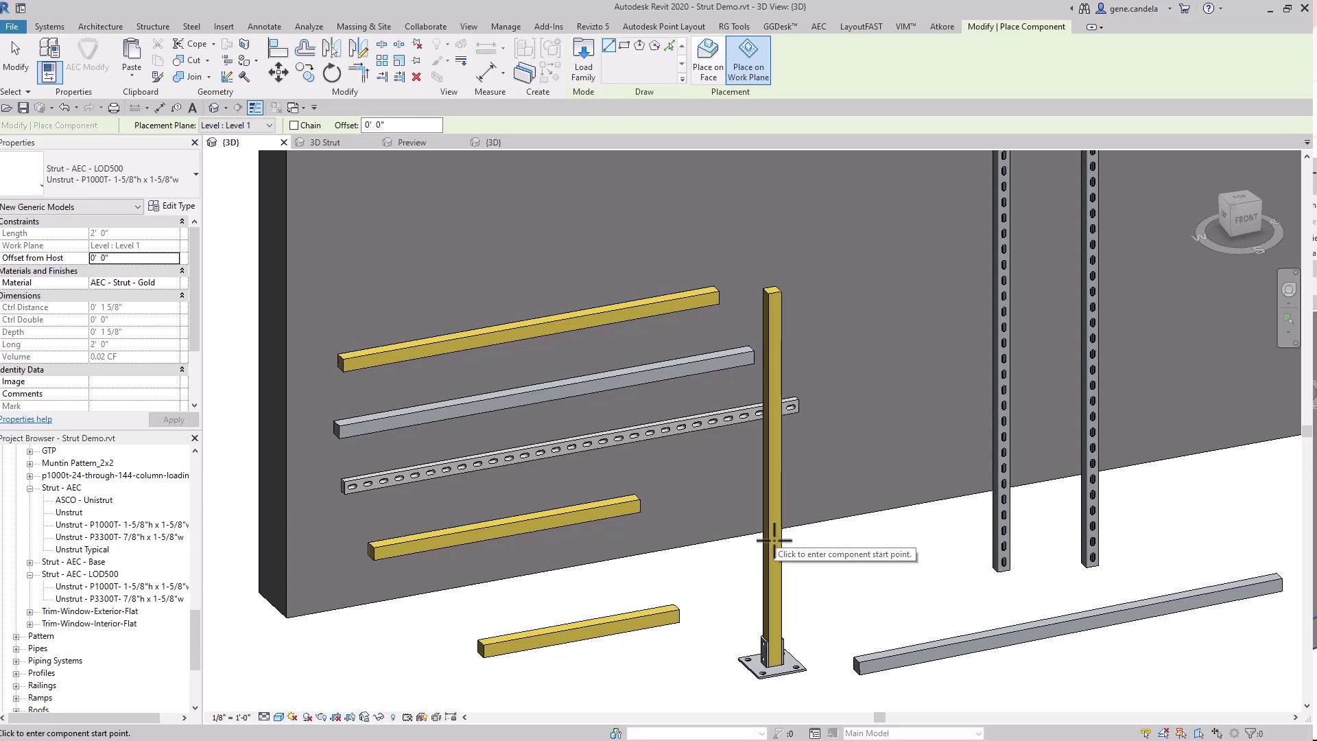
scroll(774, 541, "up", 2)
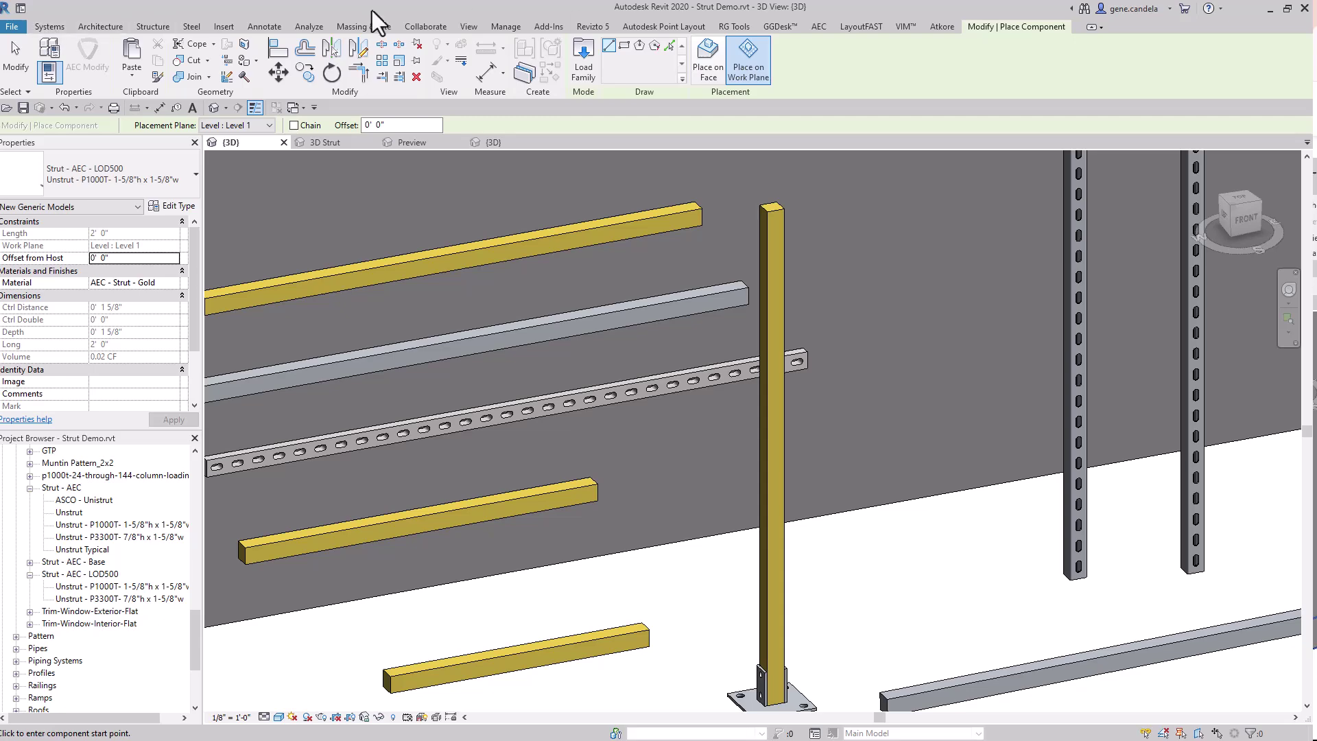
Set the upright gold post's face as the work plane.
left_click(100, 26)
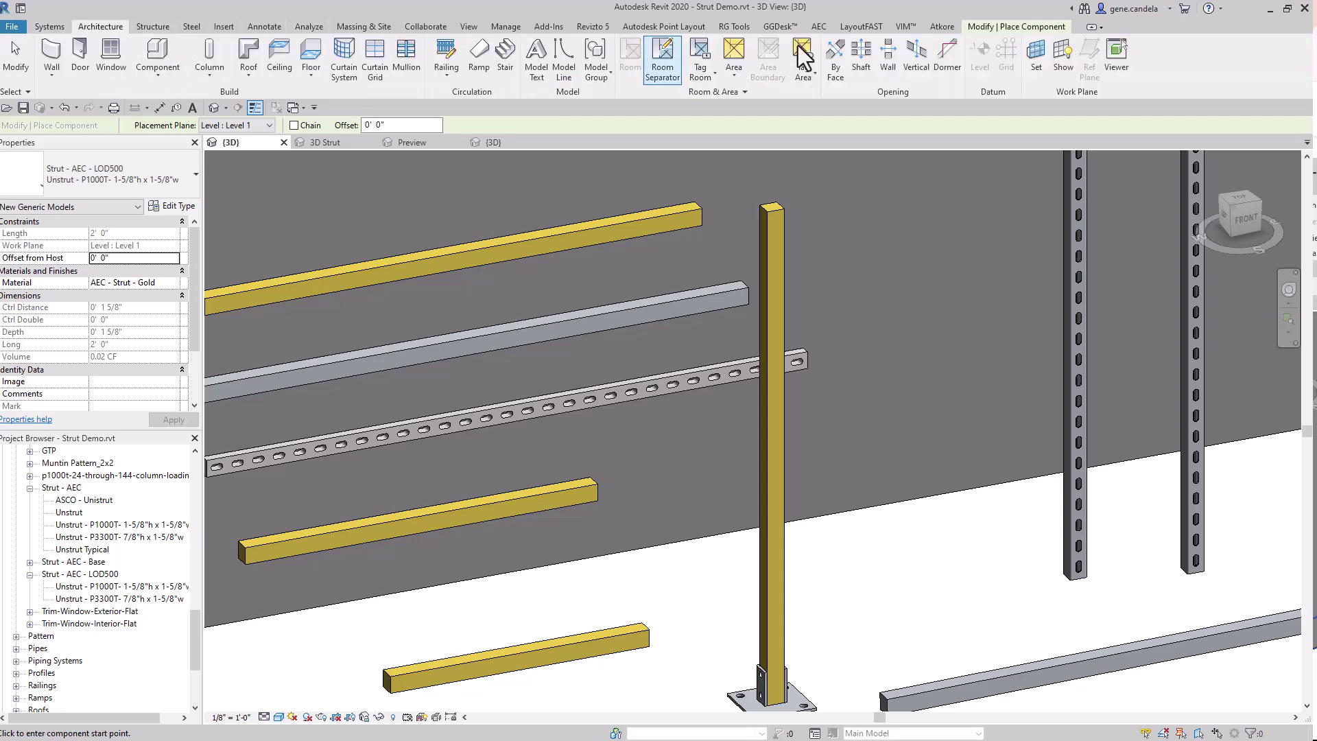
left_click(1035, 59)
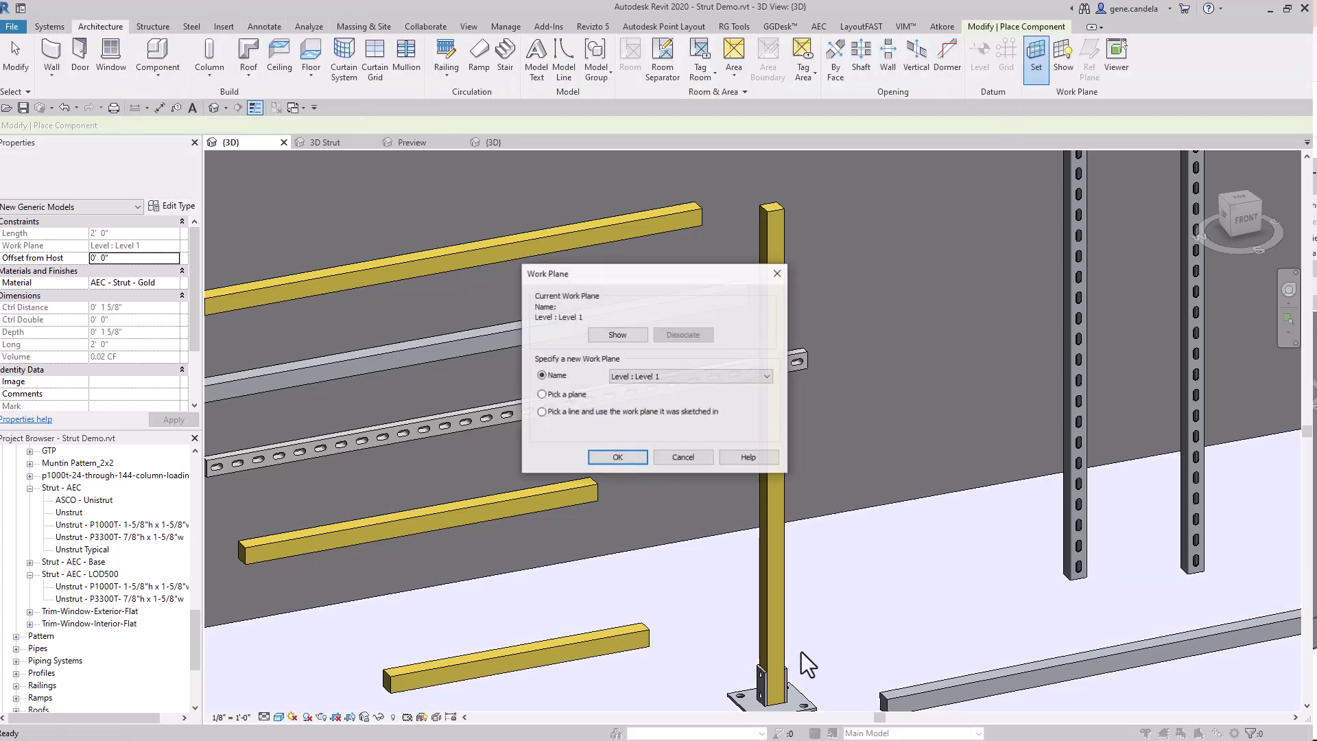
left_click(617, 457)
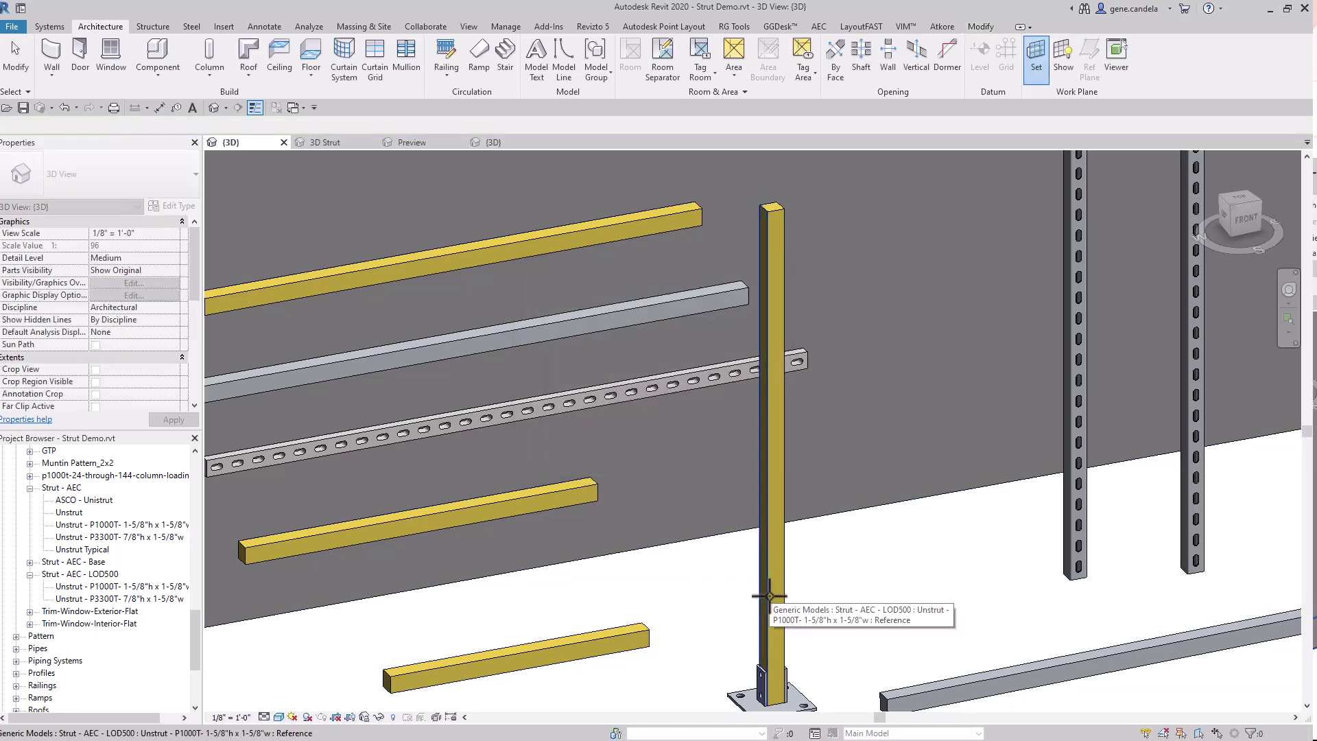
left_click(769, 596)
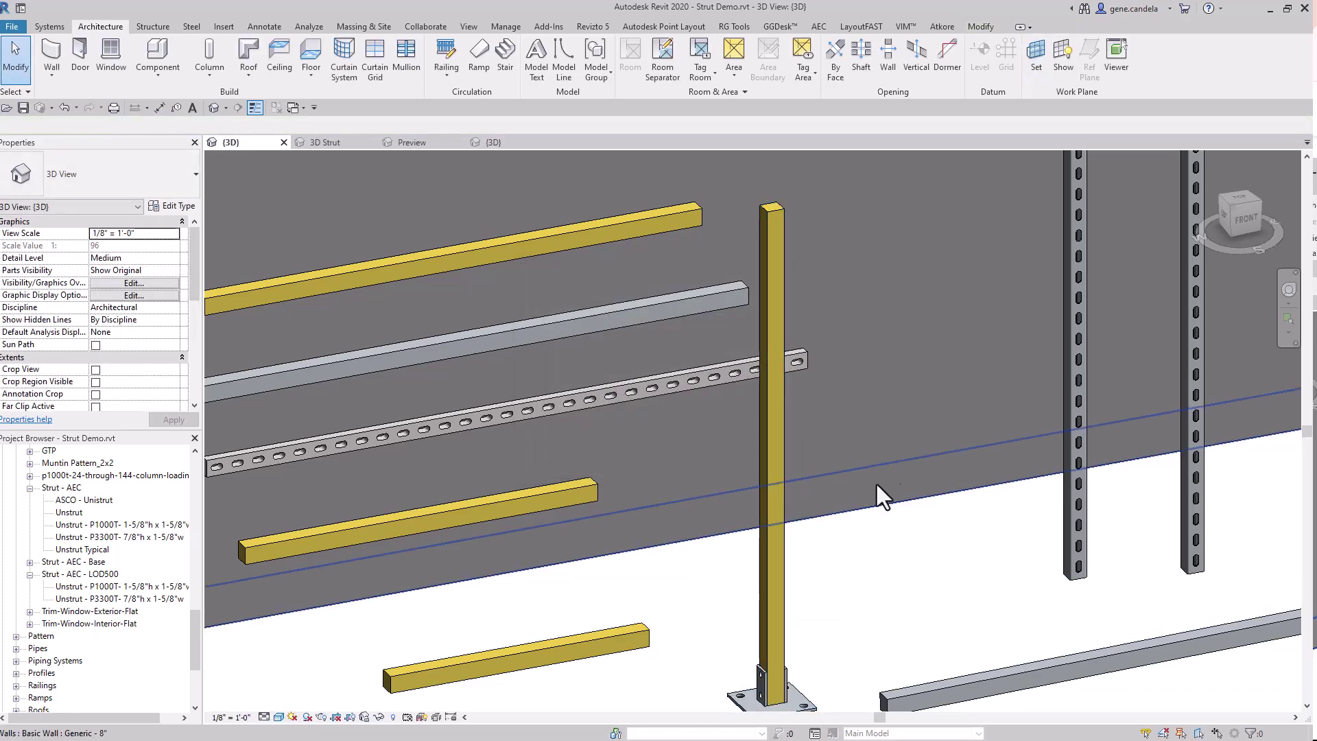
Create a 2' 0" gold strut projecting right from the post, matching the floor strut.
left_click(518, 649)
right_click(518, 649)
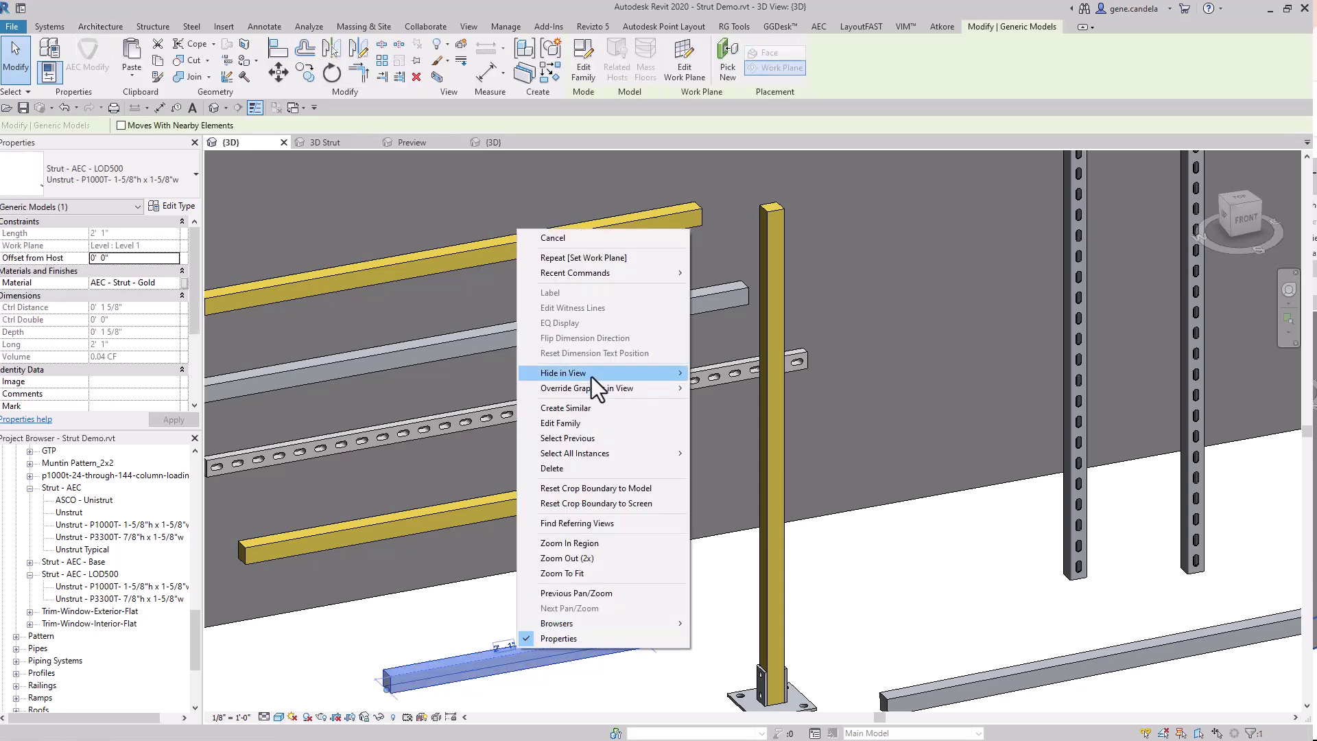
left_click(584, 408)
left_click(773, 587)
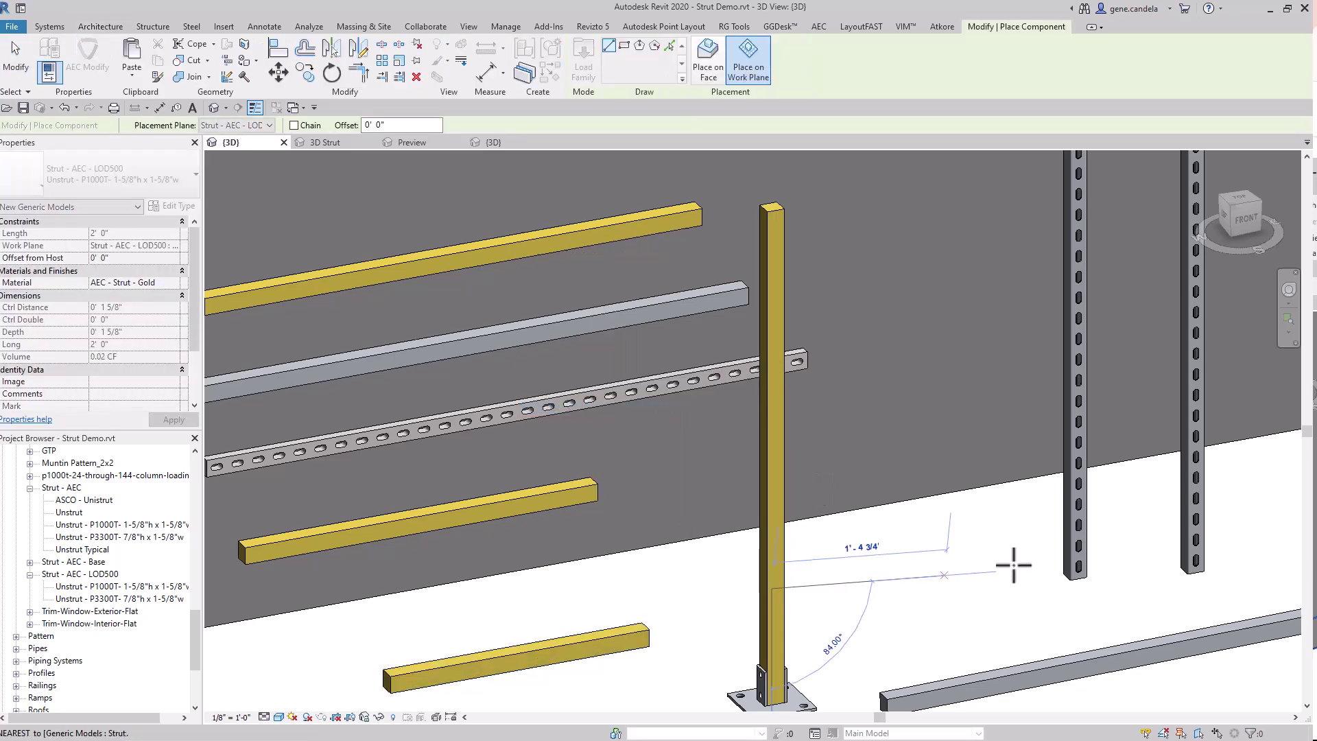
left_click(1028, 545)
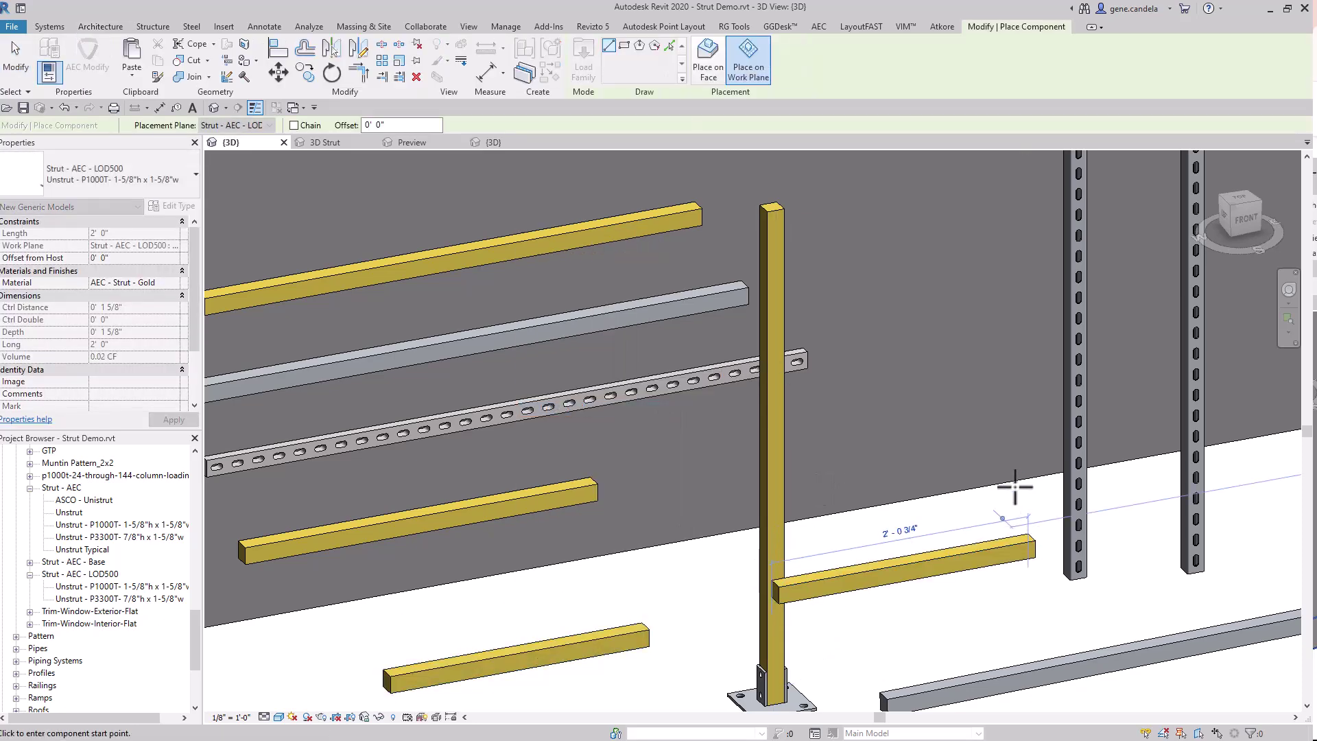
End strut placement, return the view to Fine detail, and pan over to the wall struts.
scroll(672, 597, "down", 4)
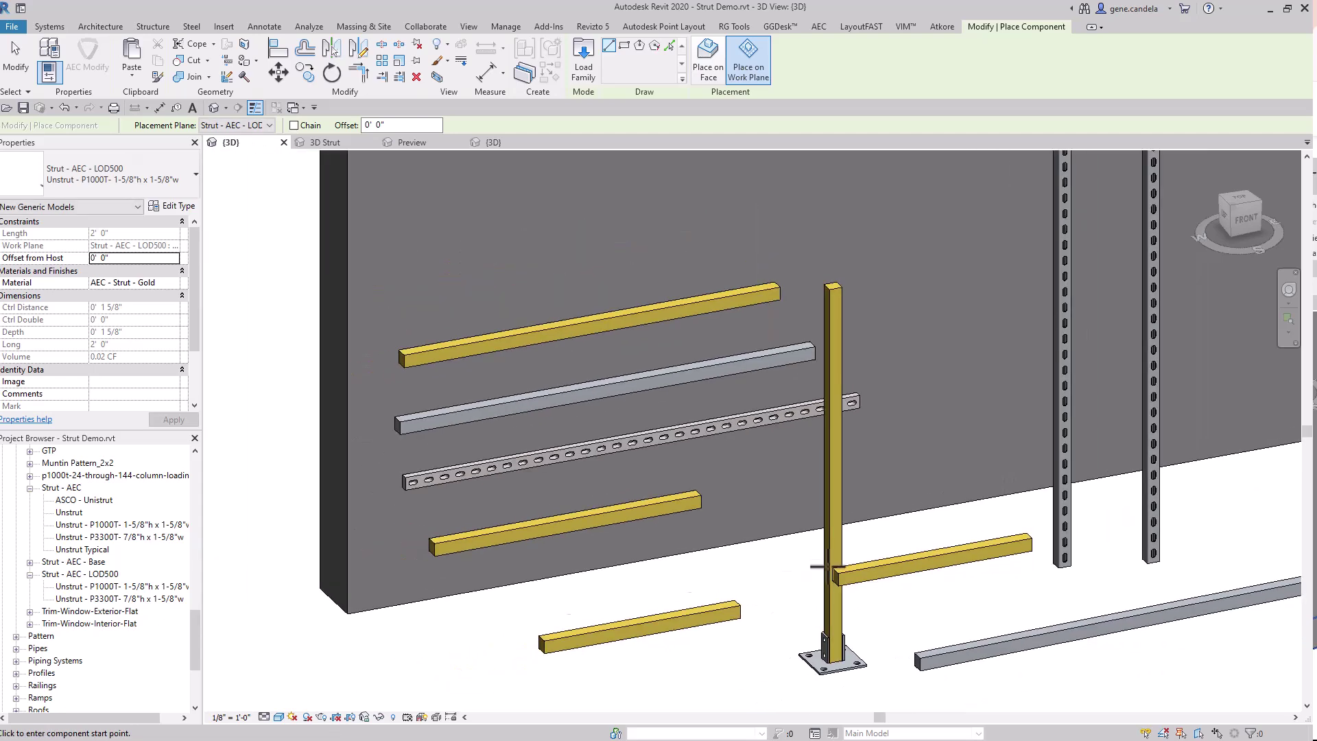
key("Escape")
key("Escape")
scroll(731, 591, "up", 4)
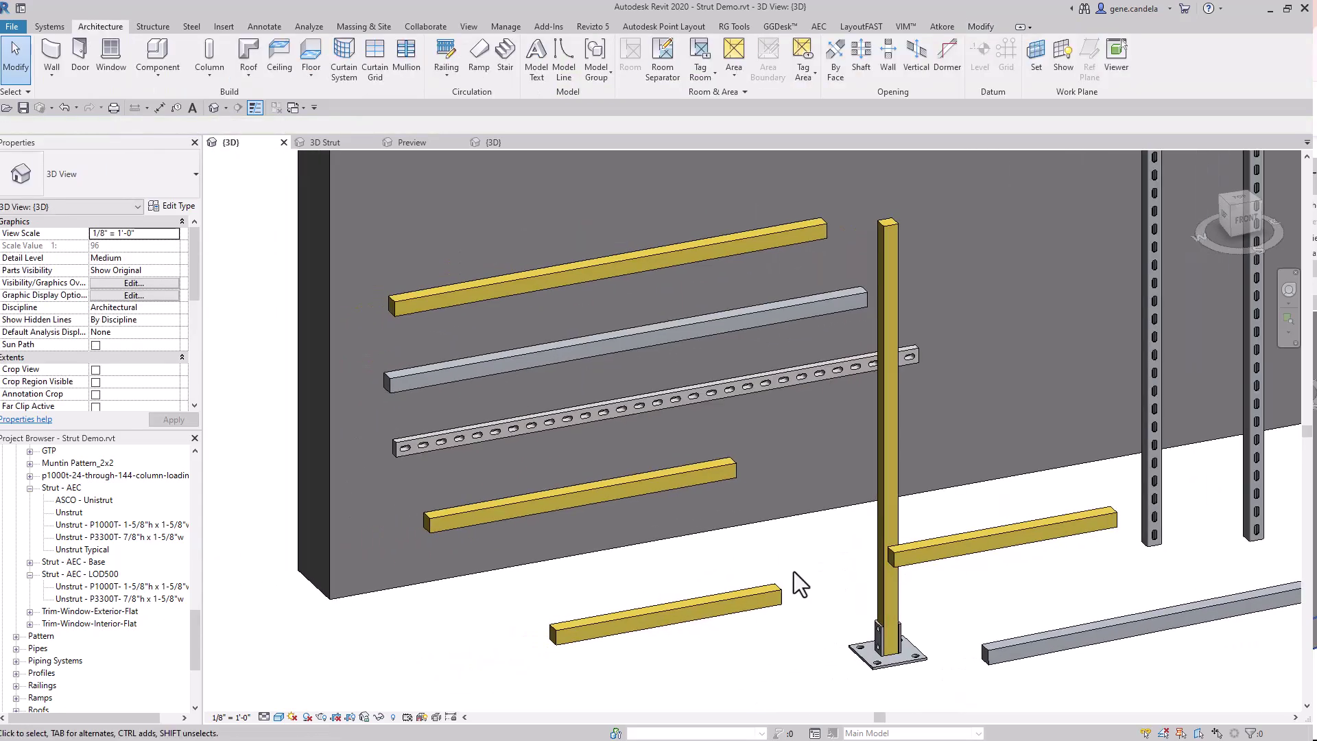
left_click(264, 716)
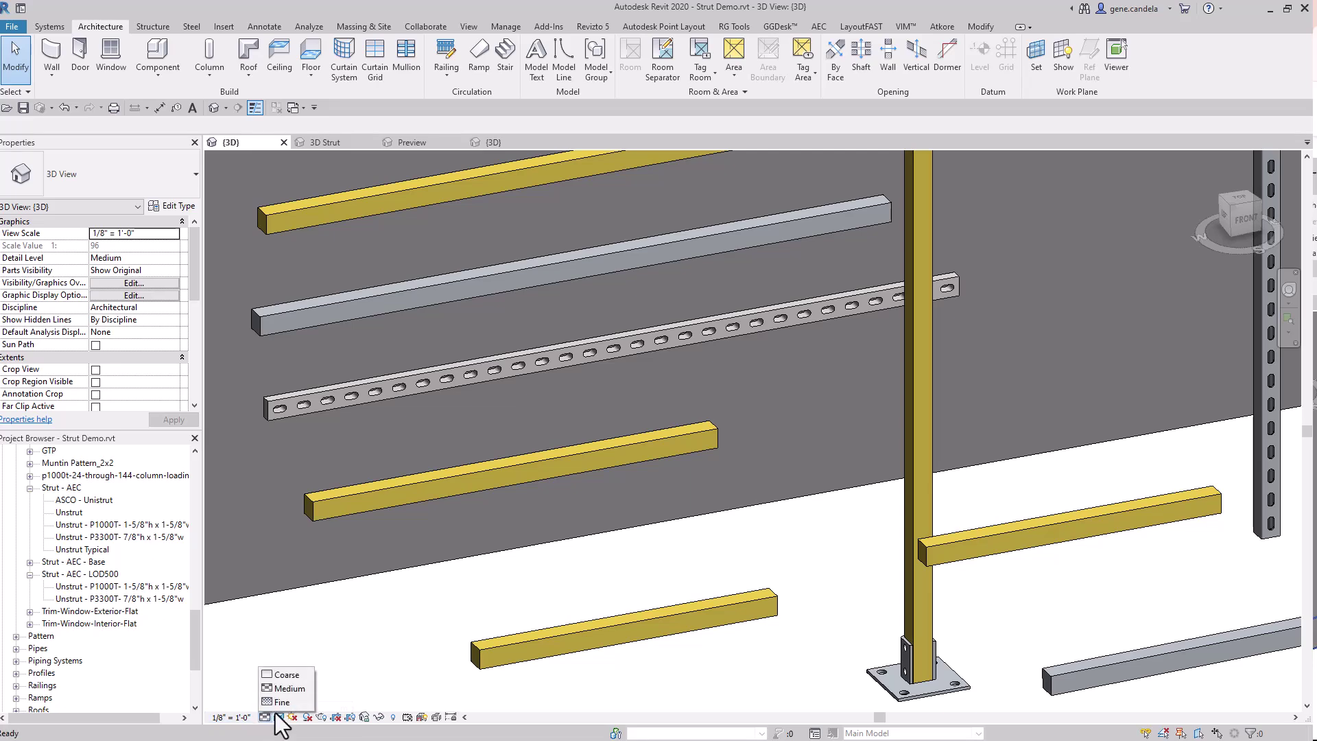
left_click(284, 701)
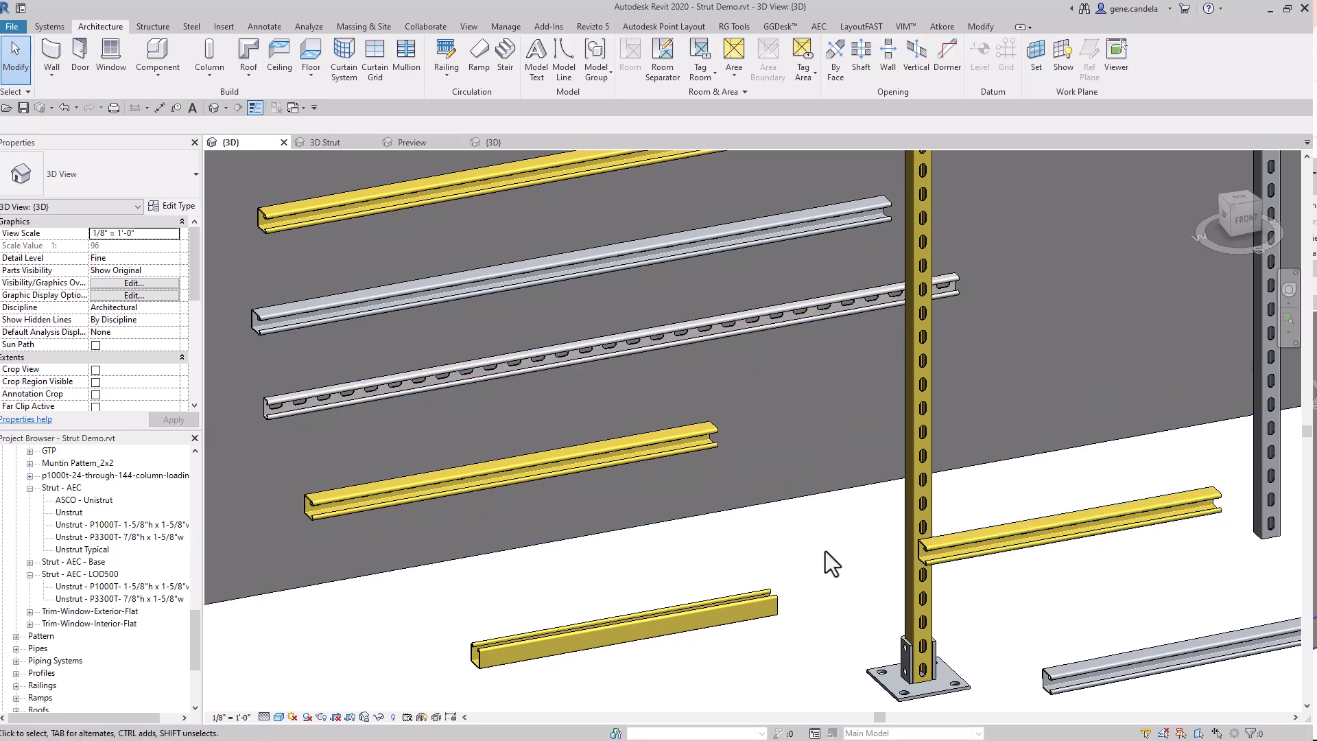
middle_click_drag(825, 551, 1051, 627)
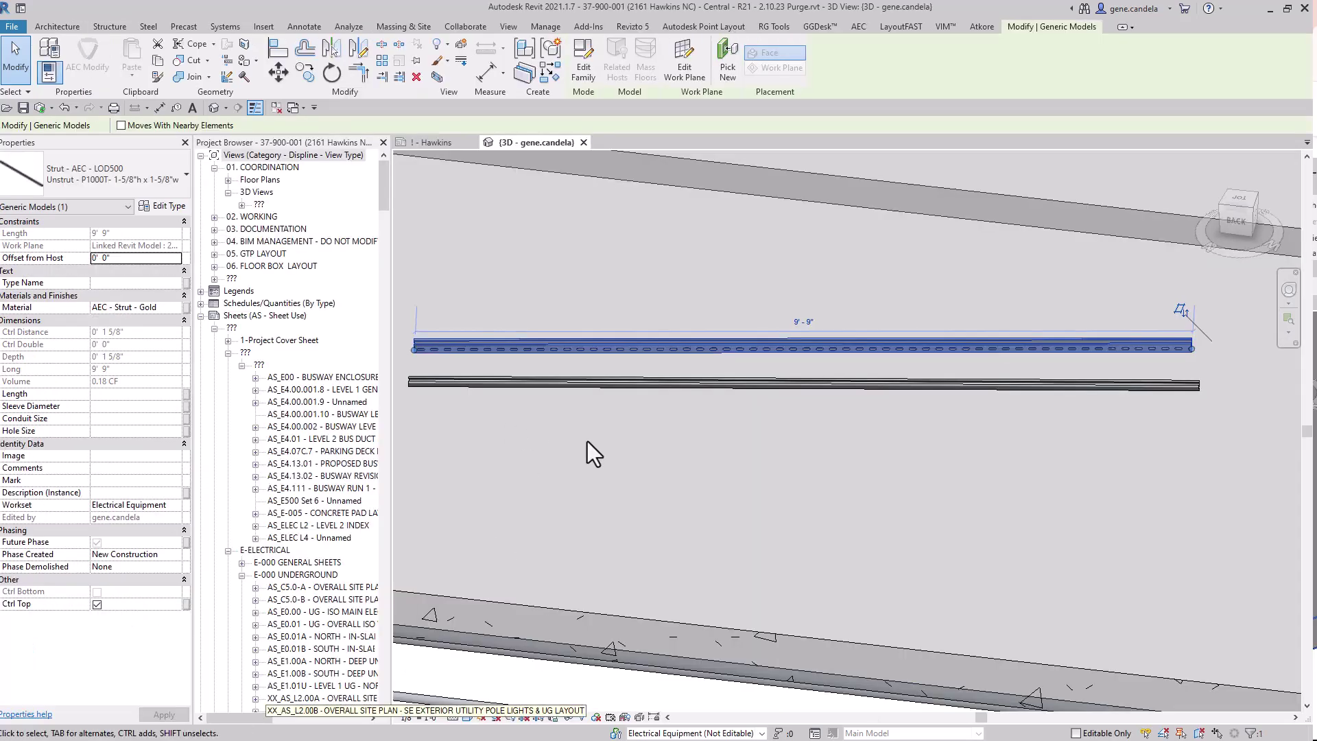
left_click(716, 311)
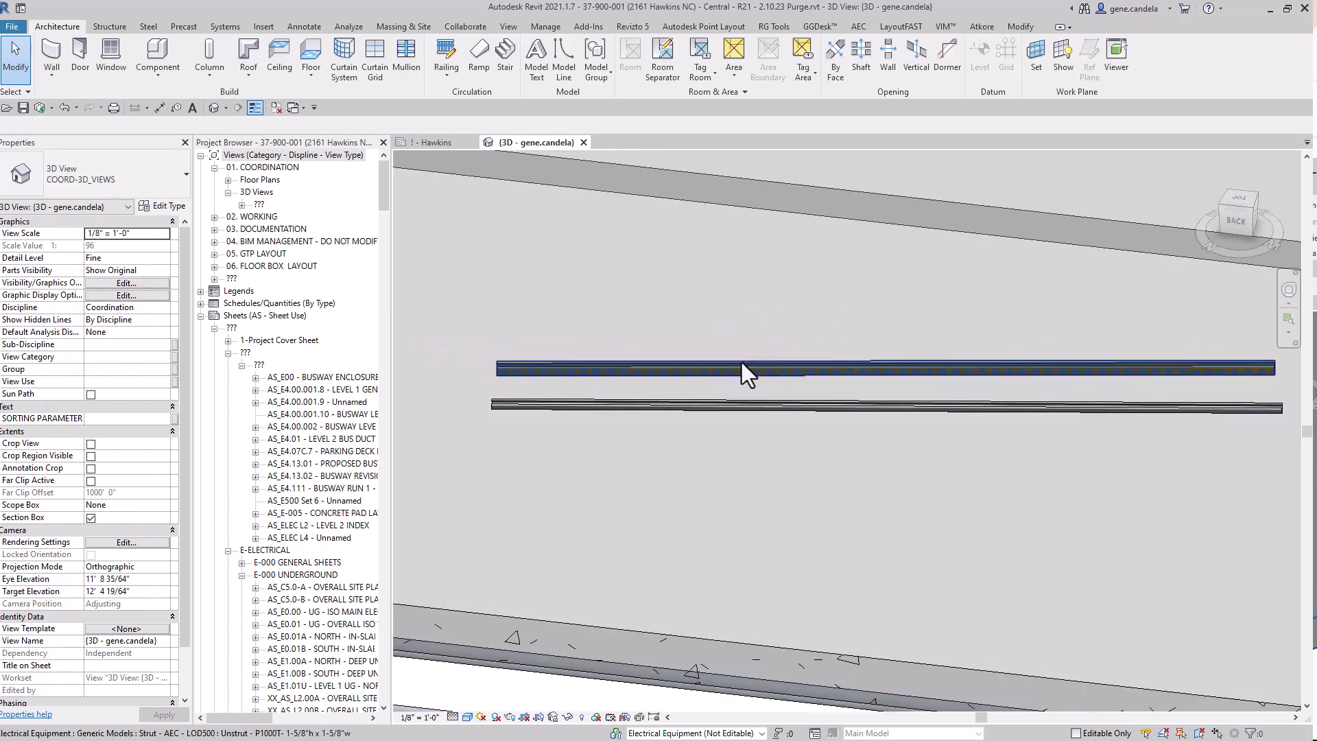
Start a new 9' 1" P1000T strut beneath the lower long strut, dismissing the save reminder.
left_click(785, 403)
right_click(785, 403)
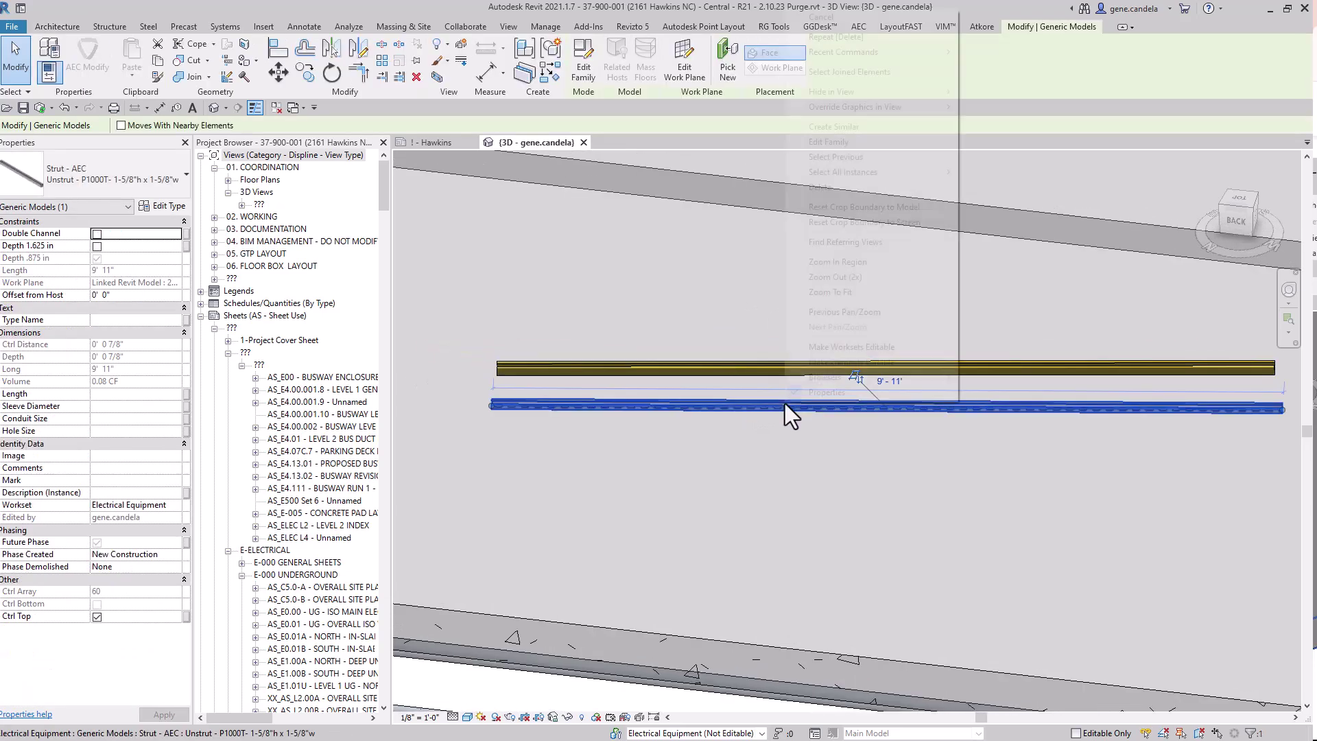
left_click(841, 142)
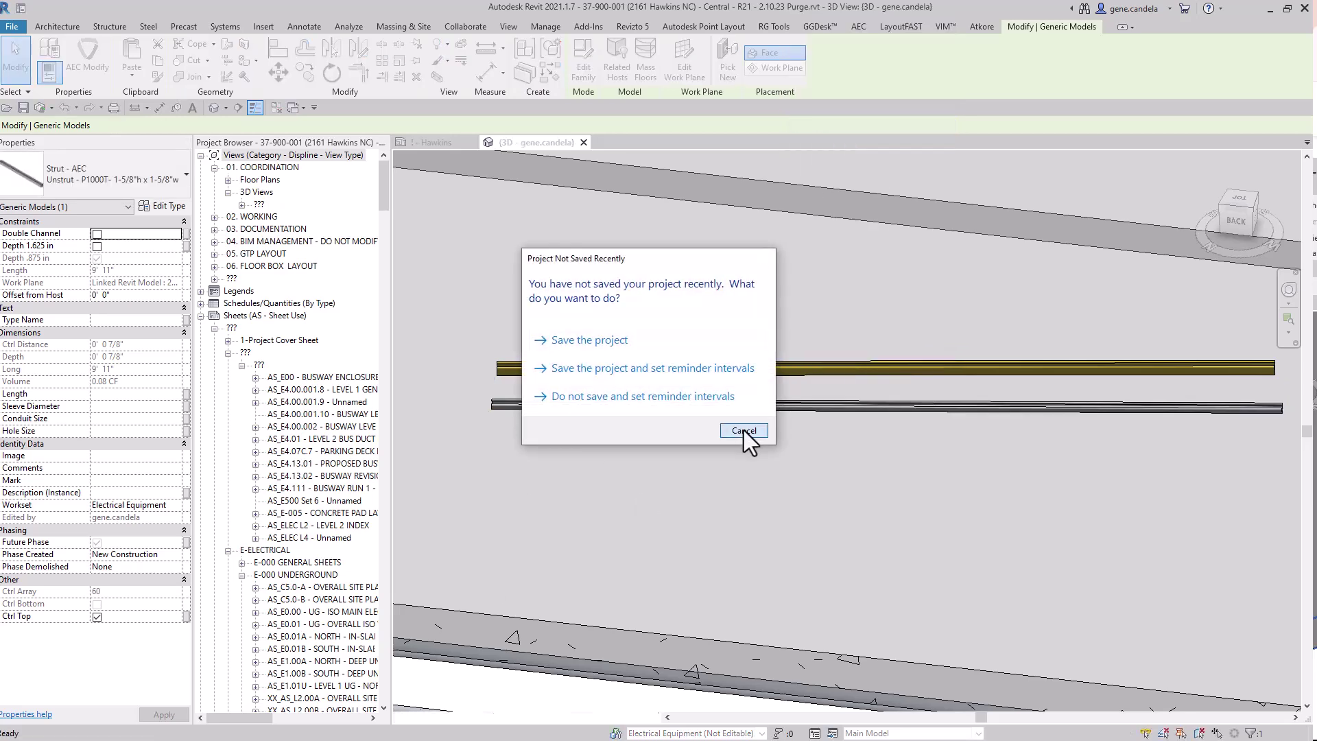
left_click(742, 430)
left_click(523, 462)
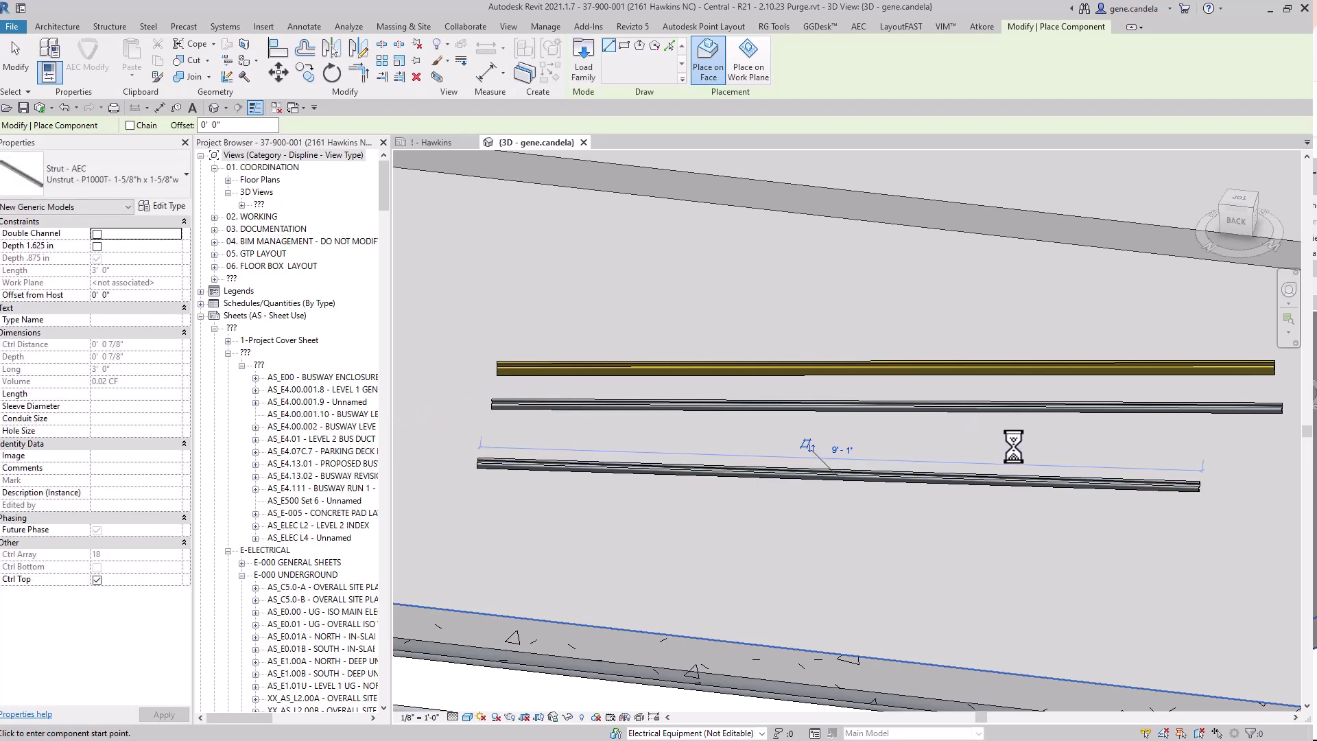
Add a fourth gold strut about 9'-1" long below the others, matching the top one.
key("Escape")
key("Escape")
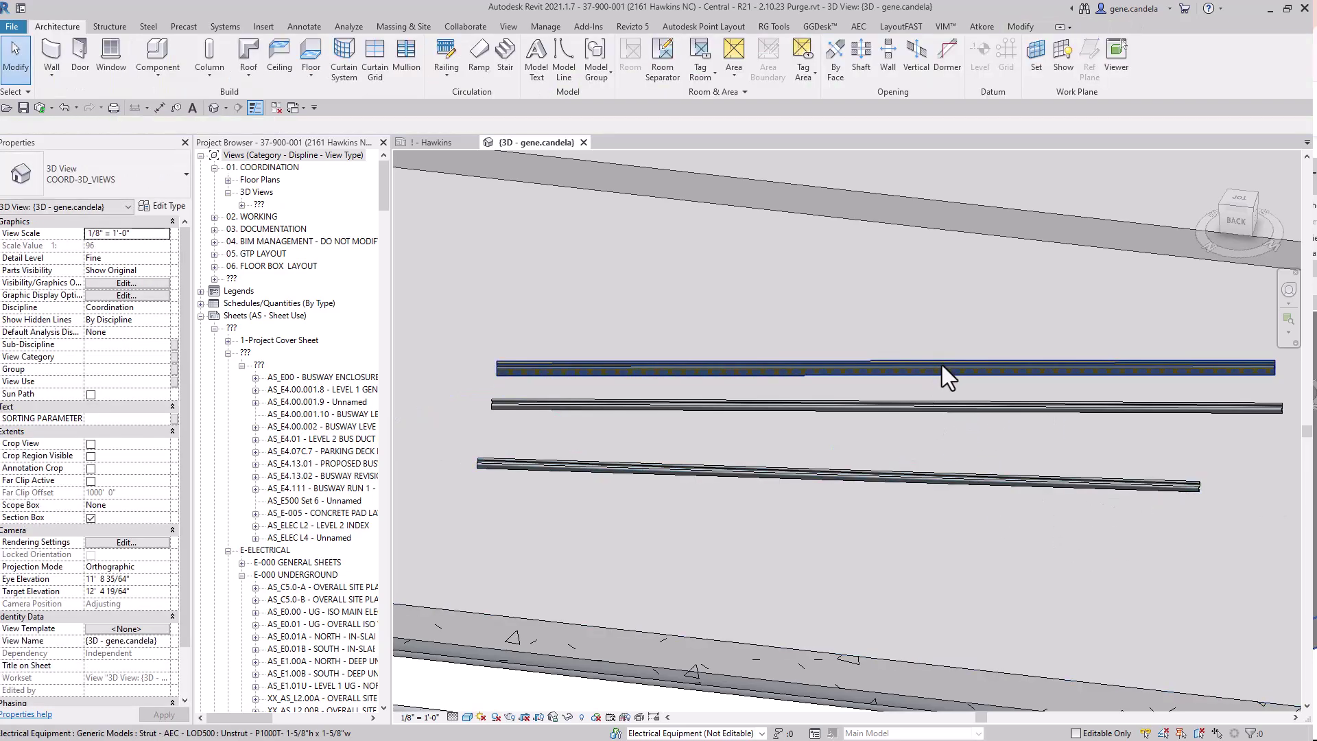
right_click(941, 365)
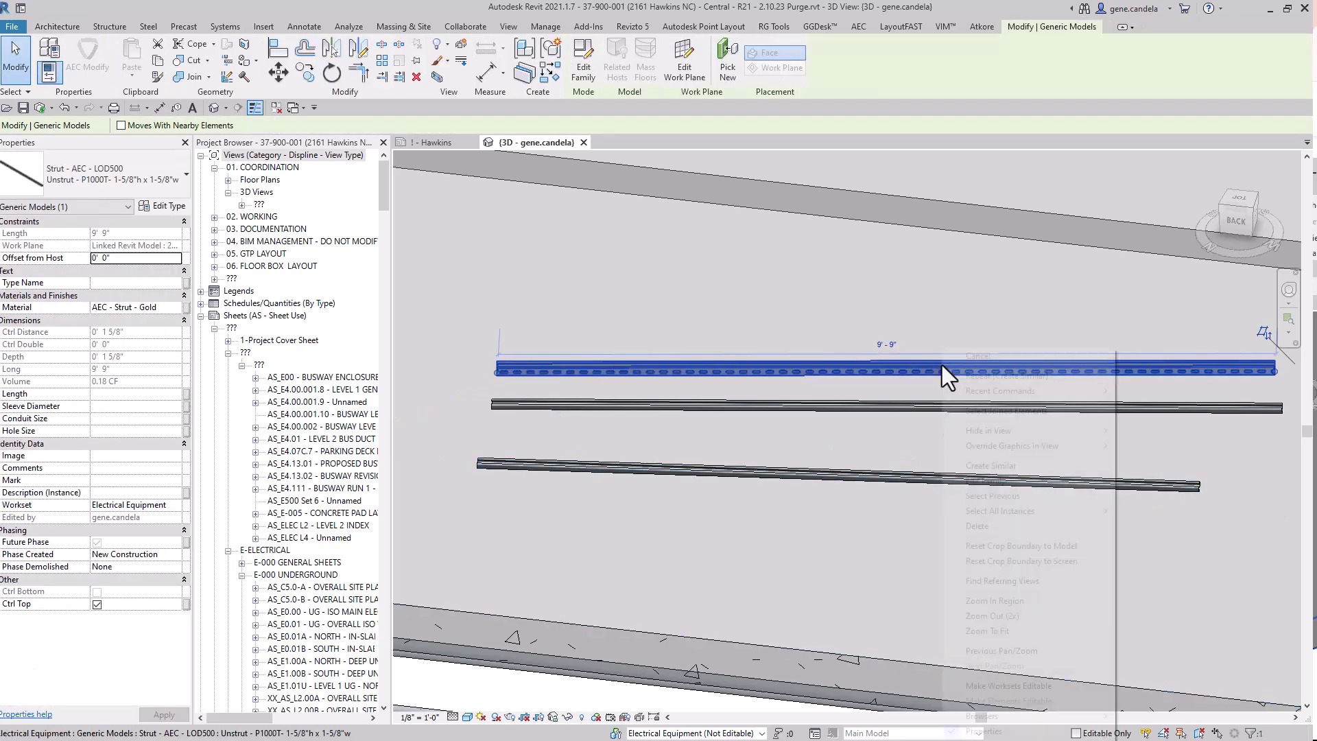
left_click(1015, 465)
left_click(471, 508)
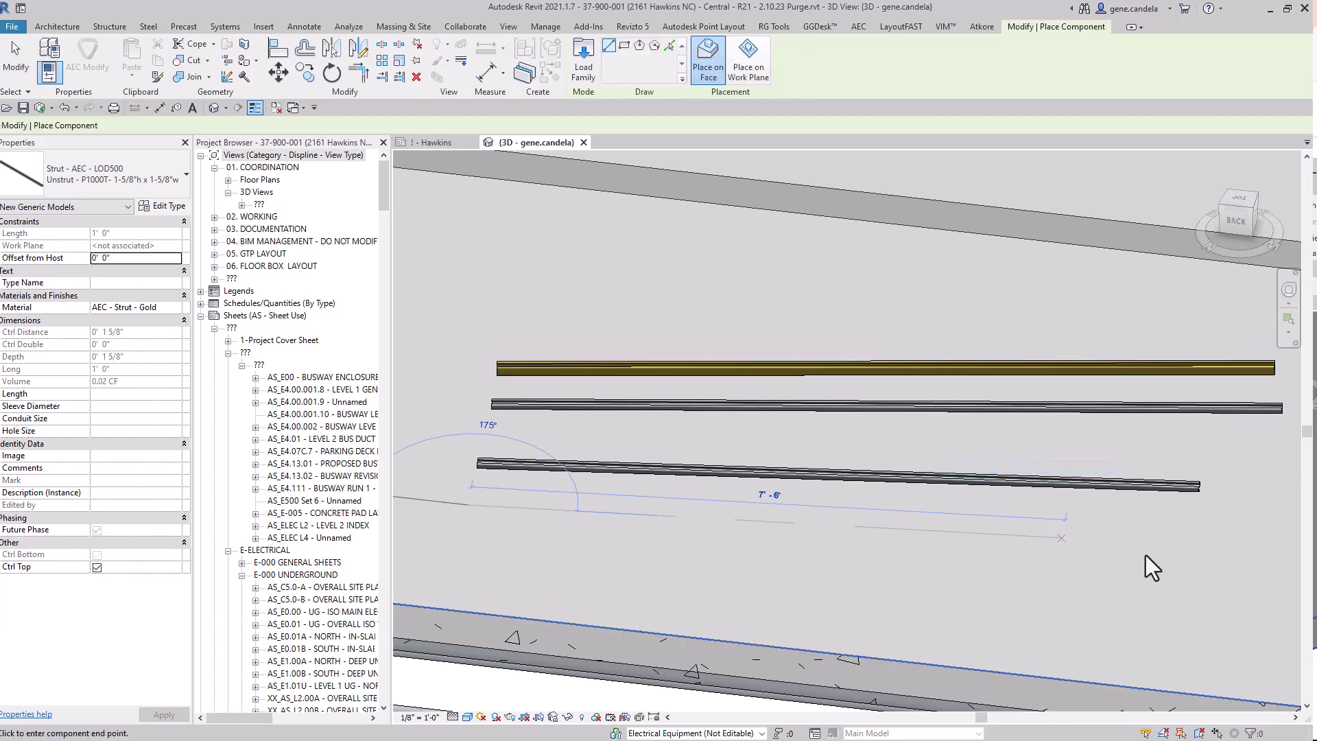
left_click(1190, 512)
Open the top gold strut's Strut - AEC - LOD500 family in the Family Editor.
key("Escape")
left_click(849, 364)
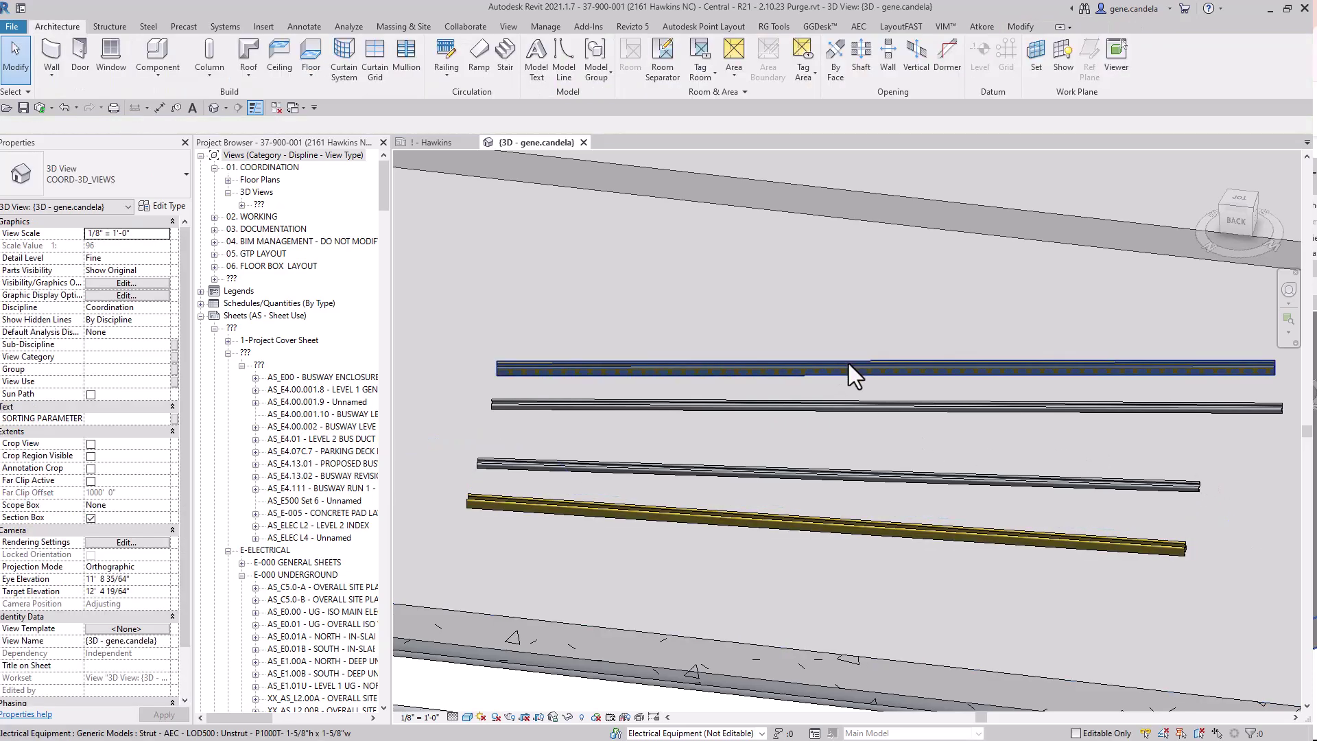
left_click(582, 60)
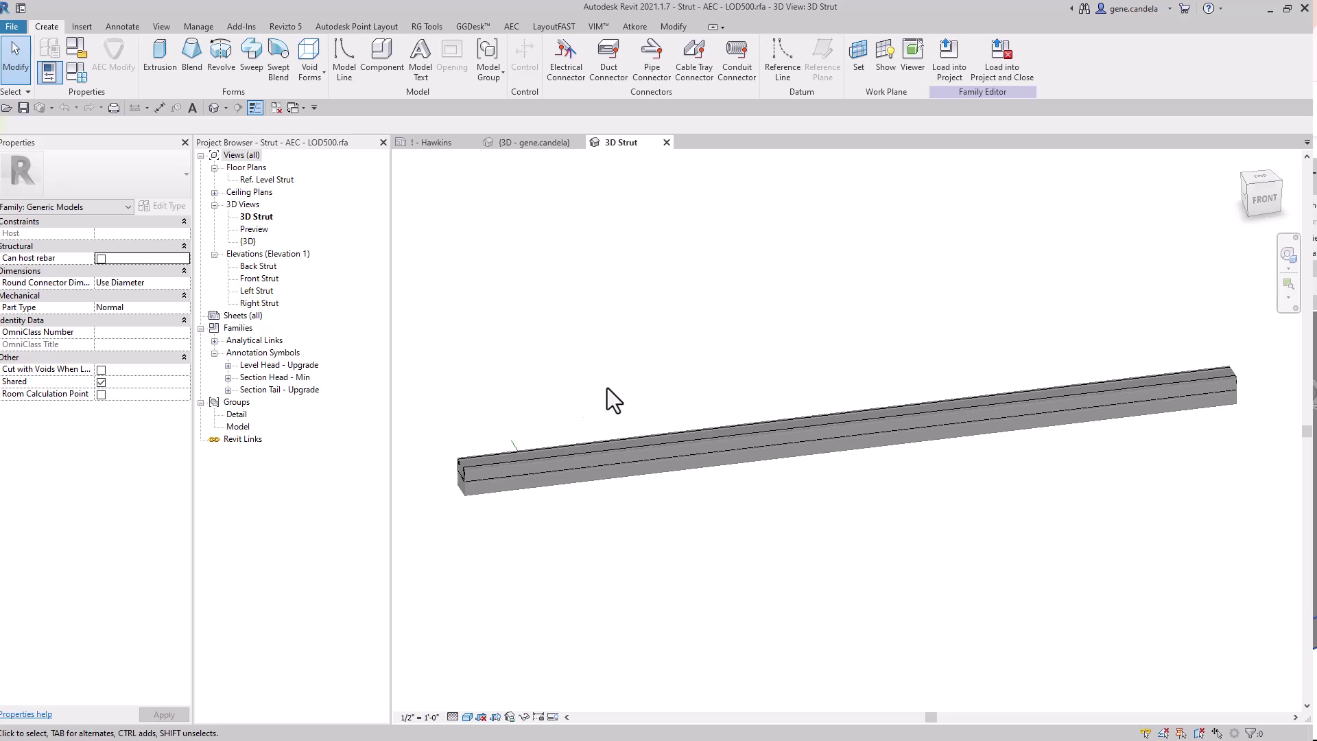
Orbit the 3D Strut view and turn Preview Visibility on to show the slotted channel.
middle_click_drag(555, 398, 670, 486, "shift")
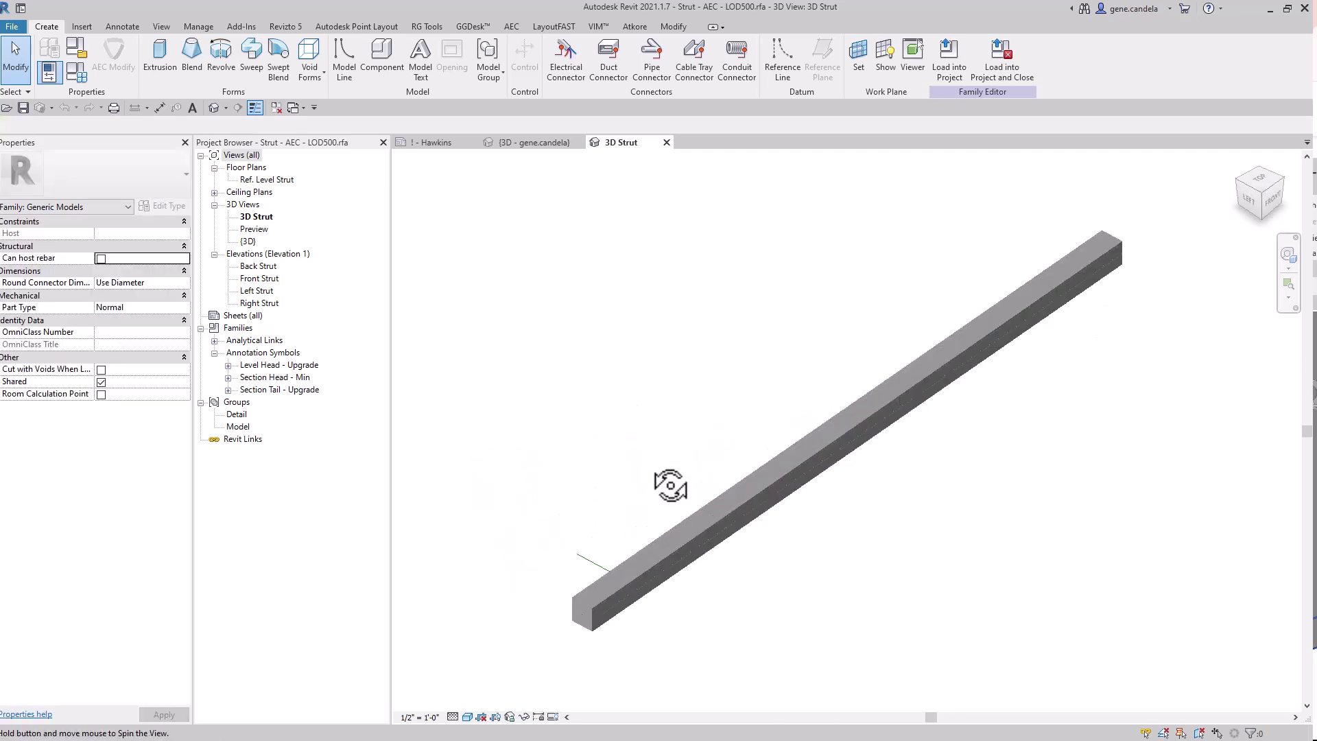
left_click(453, 716)
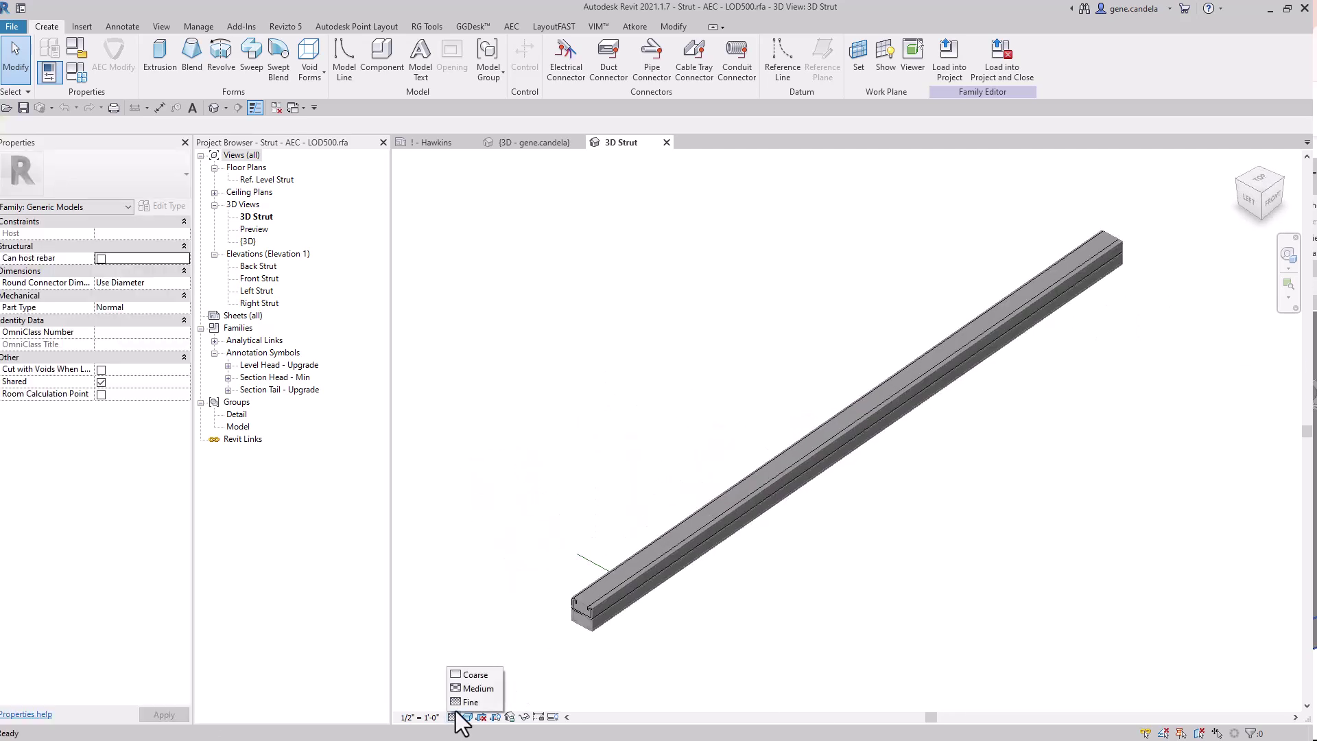
left_click(553, 717)
left_click(578, 701)
Zoom in and select the void extrusion that cuts the slots at the strut's end.
scroll(602, 599, "up", 3)
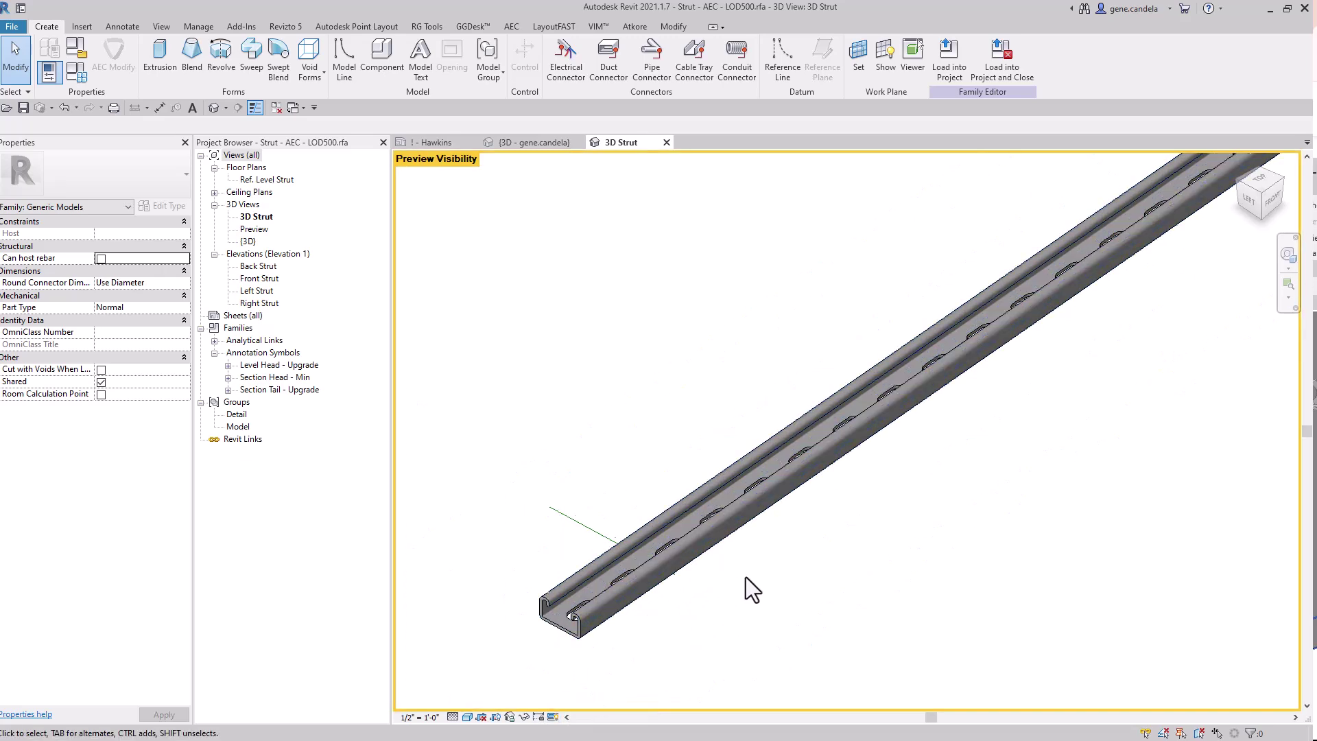
scroll(769, 583, "down", 3)
middle_click_drag(800, 573, 773, 565, "shift")
scroll(1029, 487, "up", 3)
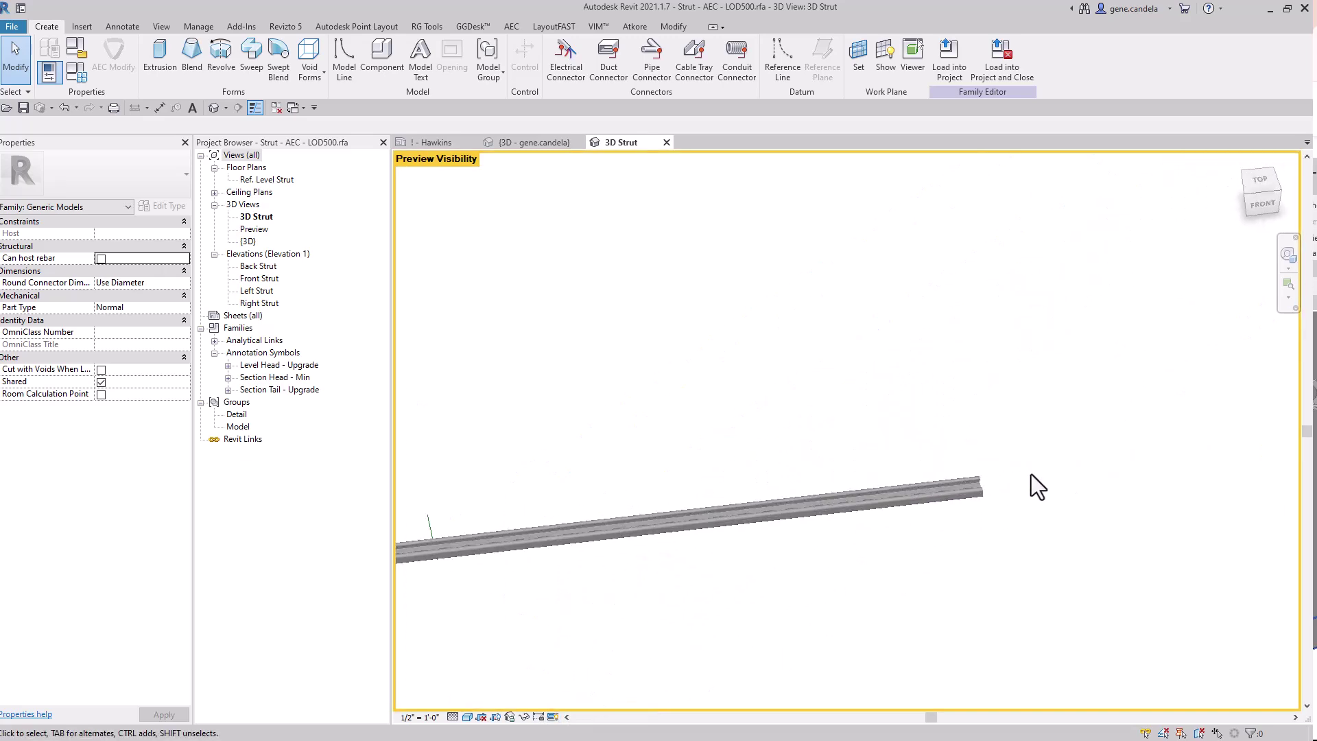
left_click(978, 497)
scroll(1028, 507, "down", 4)
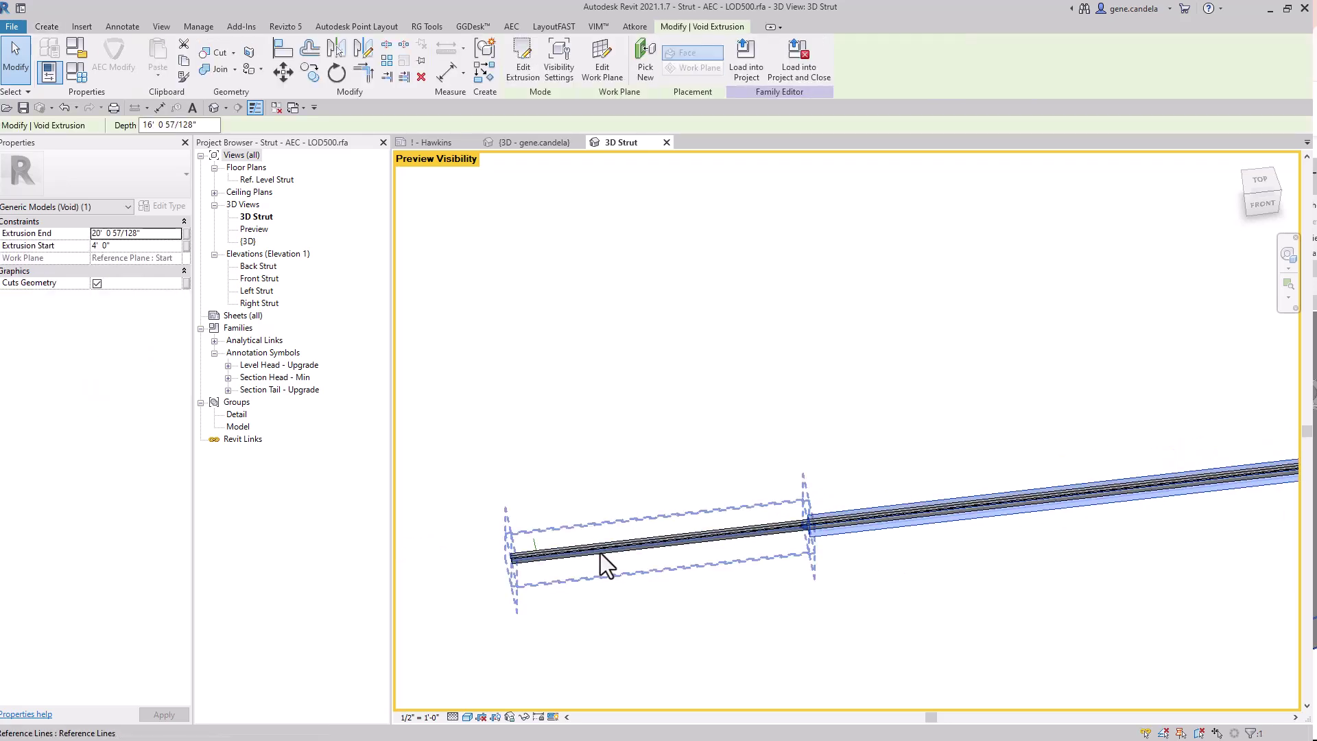
scroll(1029, 528, "down", 2)
scroll(1159, 538, "up", 1)
middle_click_drag(1159, 538, 985, 588)
scroll(1177, 539, "down", 1)
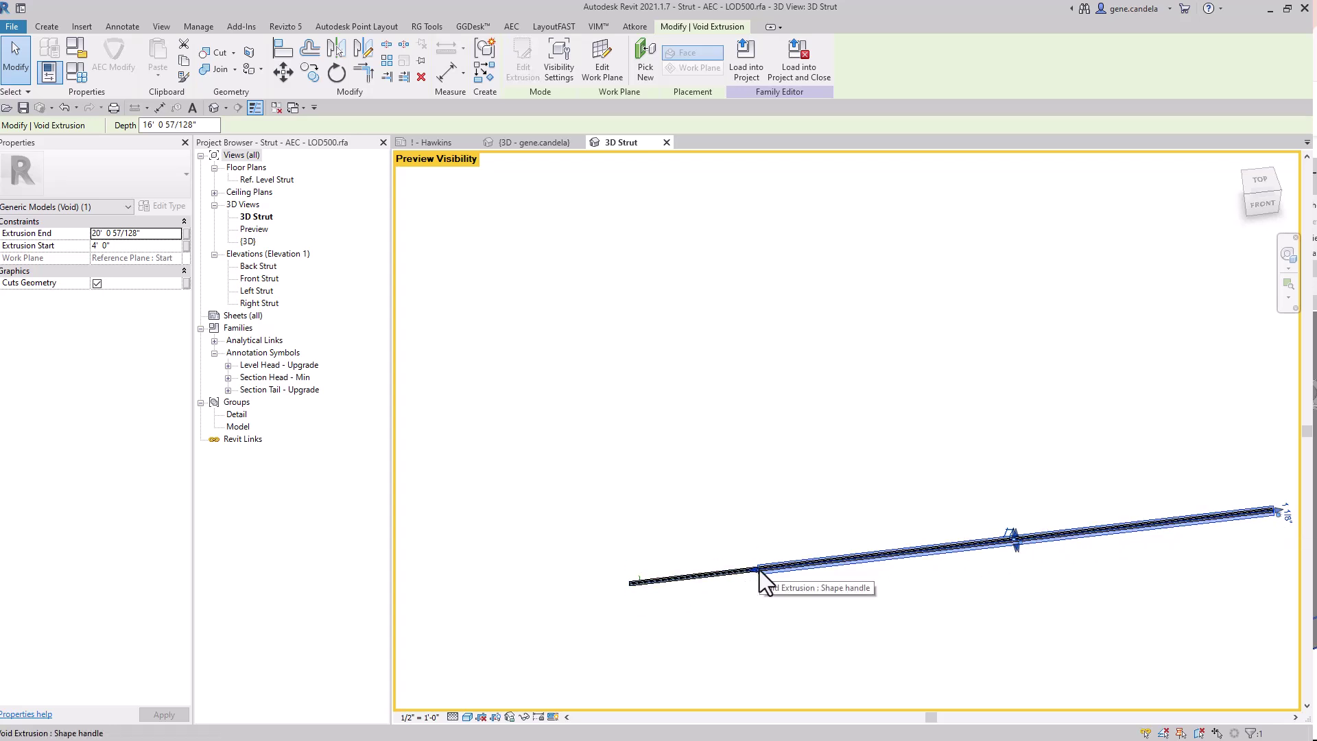
Review the family's Ref. Level Strut floor plan, then switch windows back to the project.
double_click(248, 179)
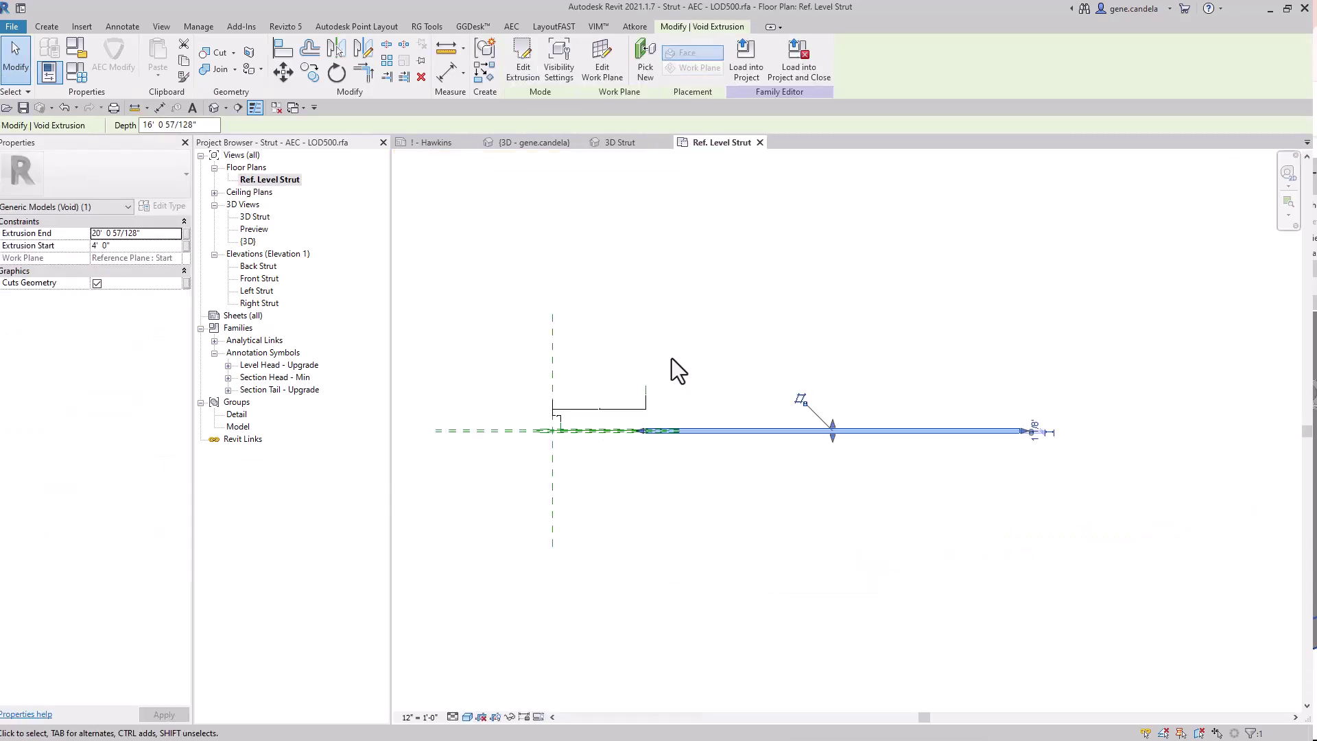
left_click(672, 358)
scroll(633, 377, "up", 5)
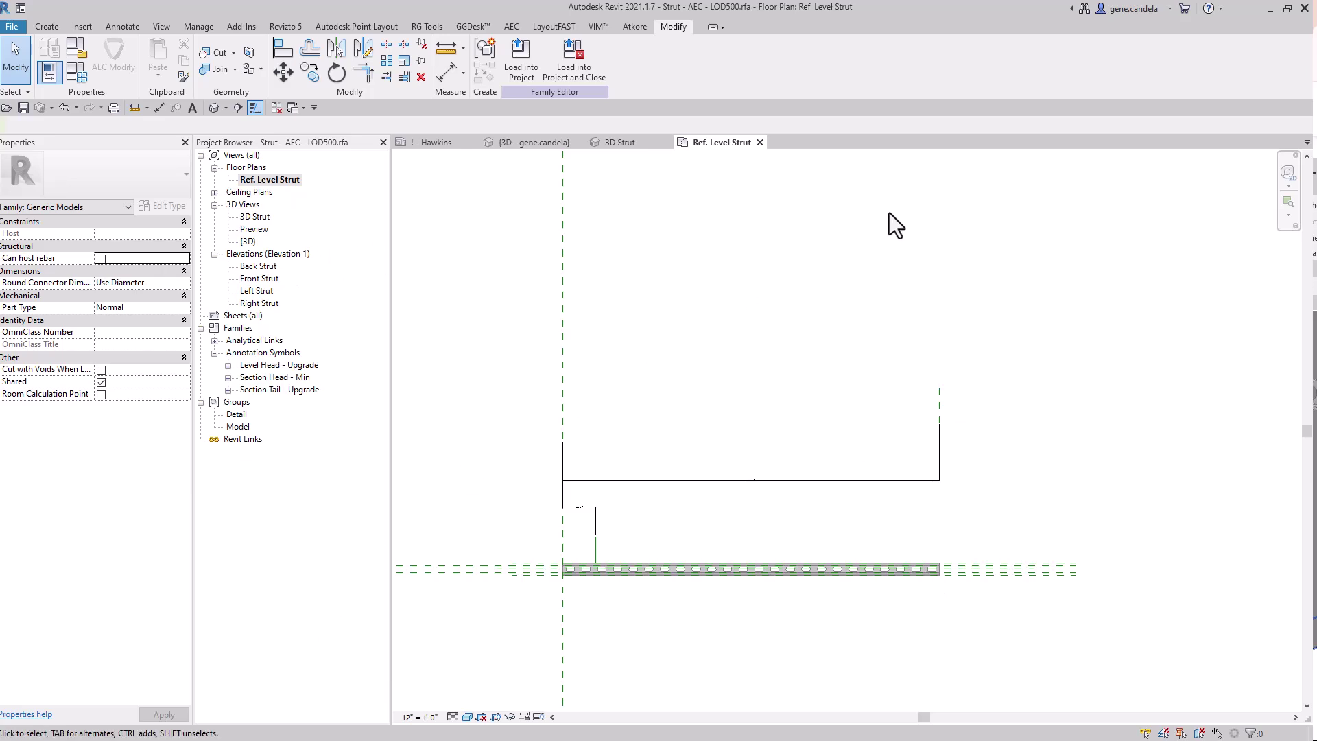
left_click(1270, 10)
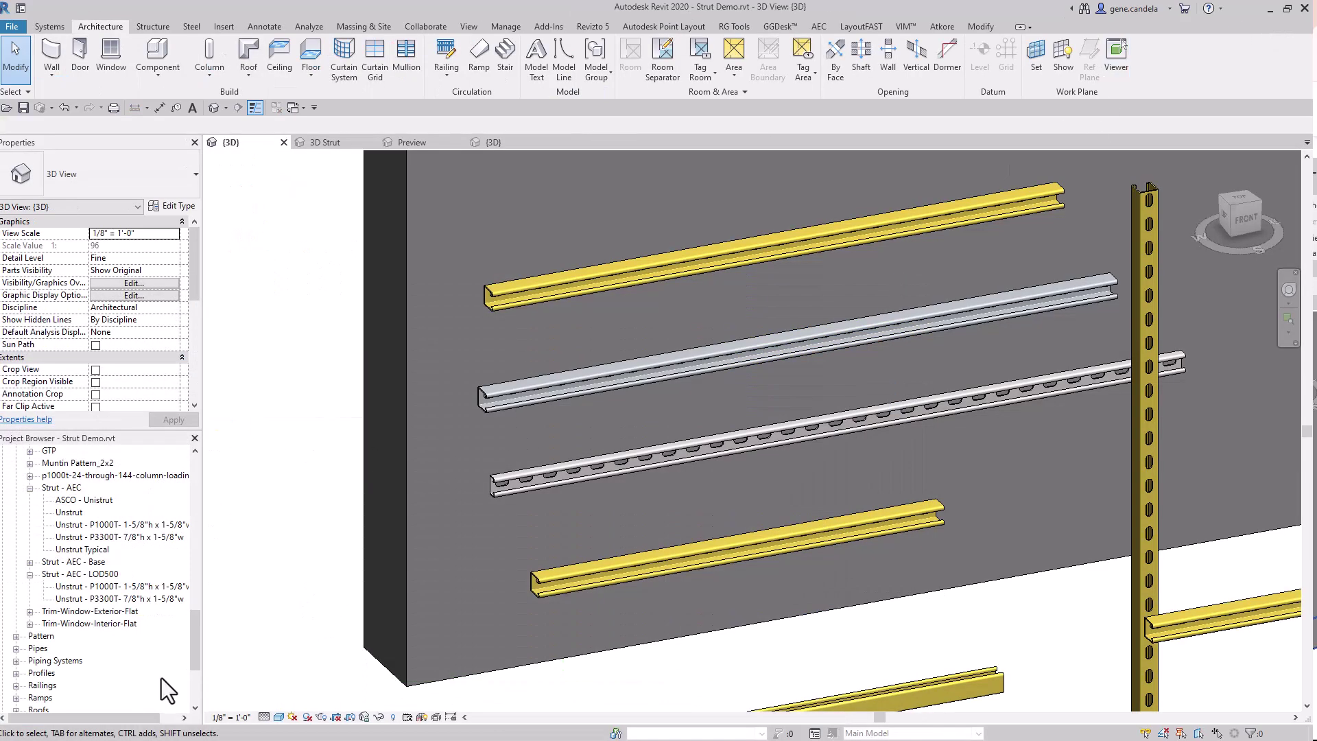
key("alt+Tab")
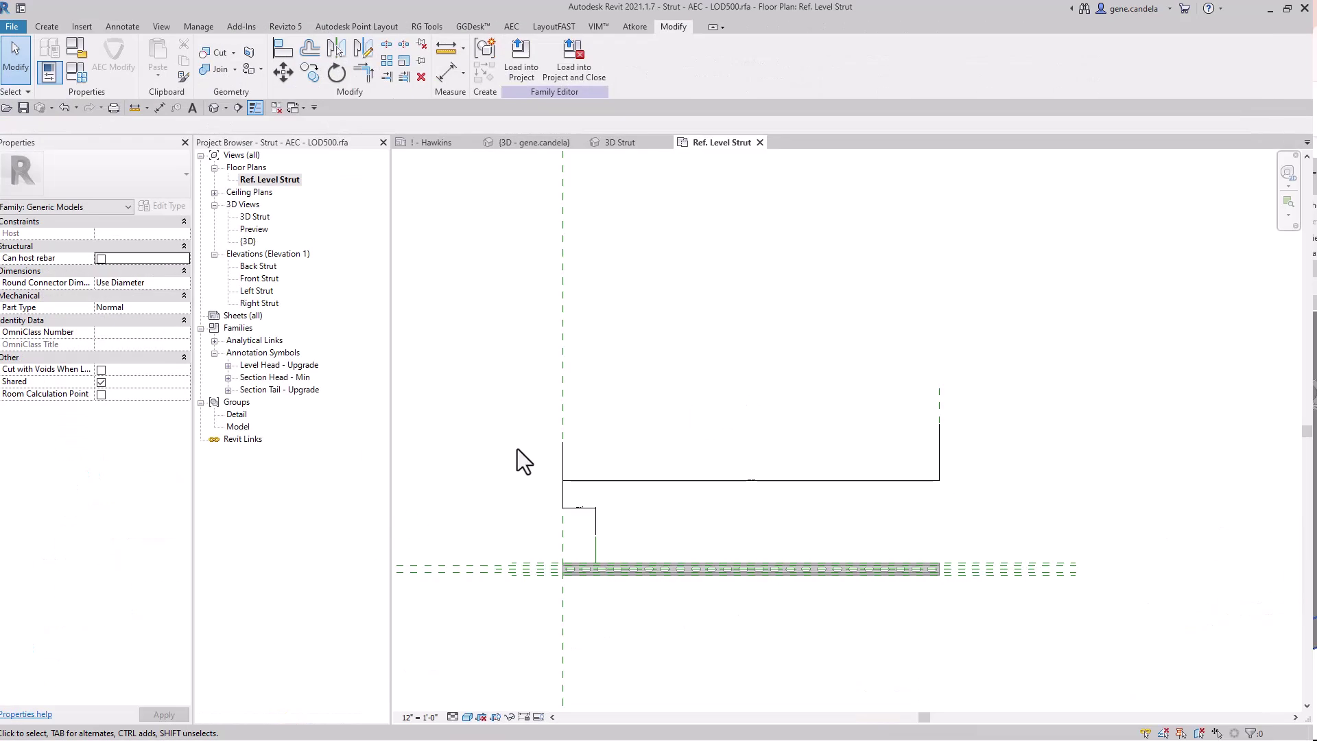
In the project 3D view, add a 7'-6" strut of the same type above the others.
key("ctrl+Tab")
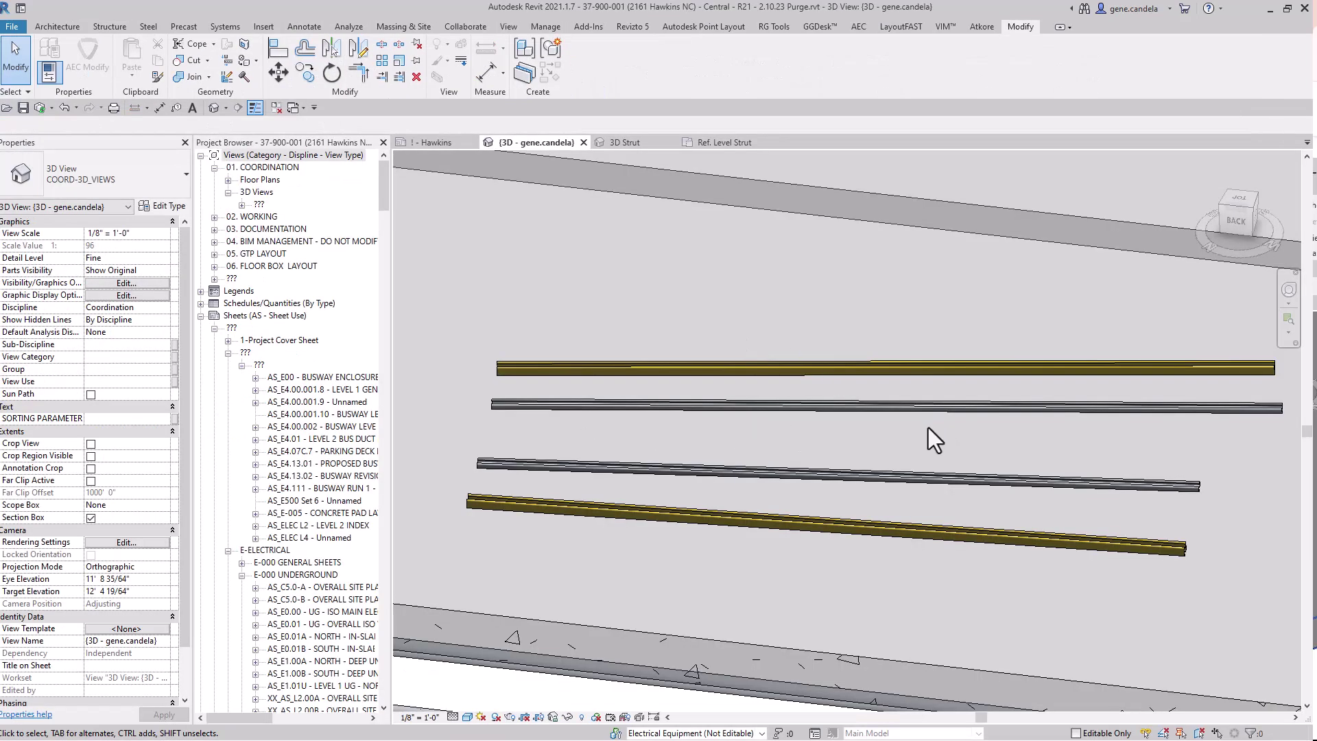
left_click(895, 474)
right_click(944, 475)
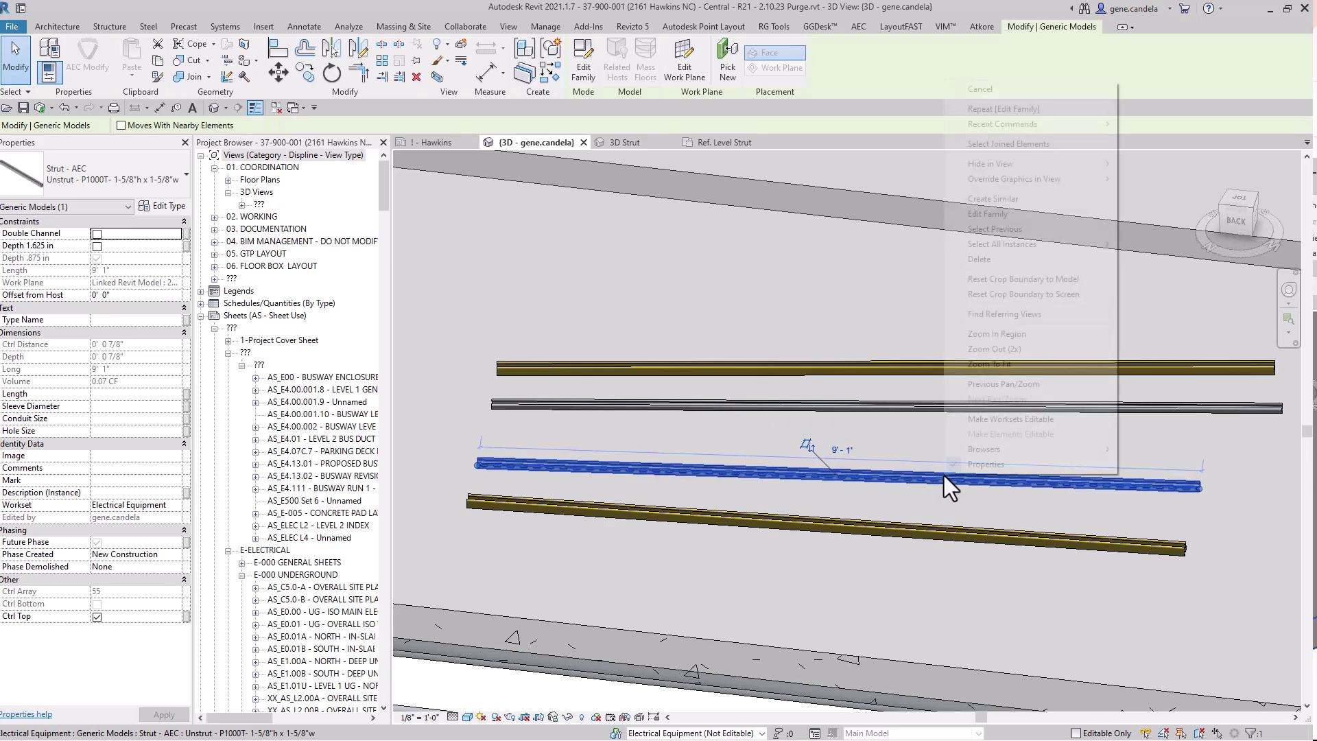
left_click(995, 198)
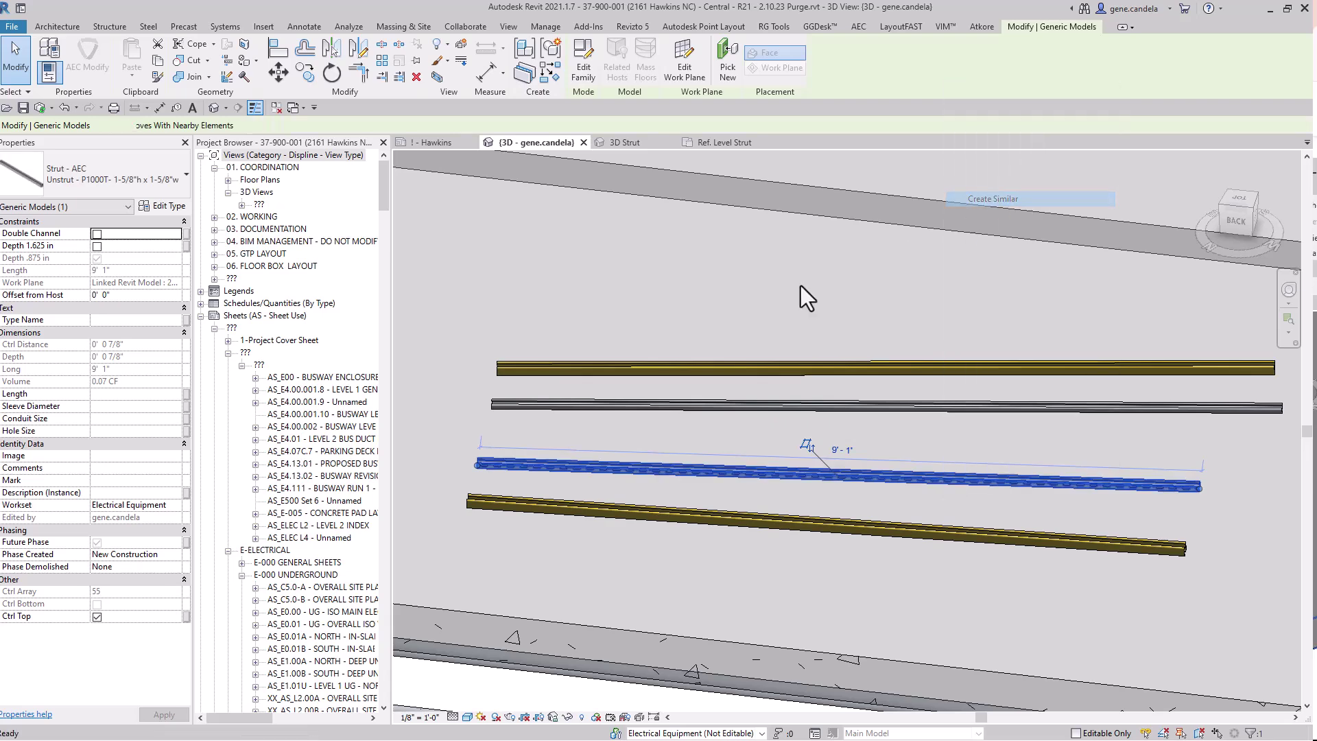
left_click(1081, 288)
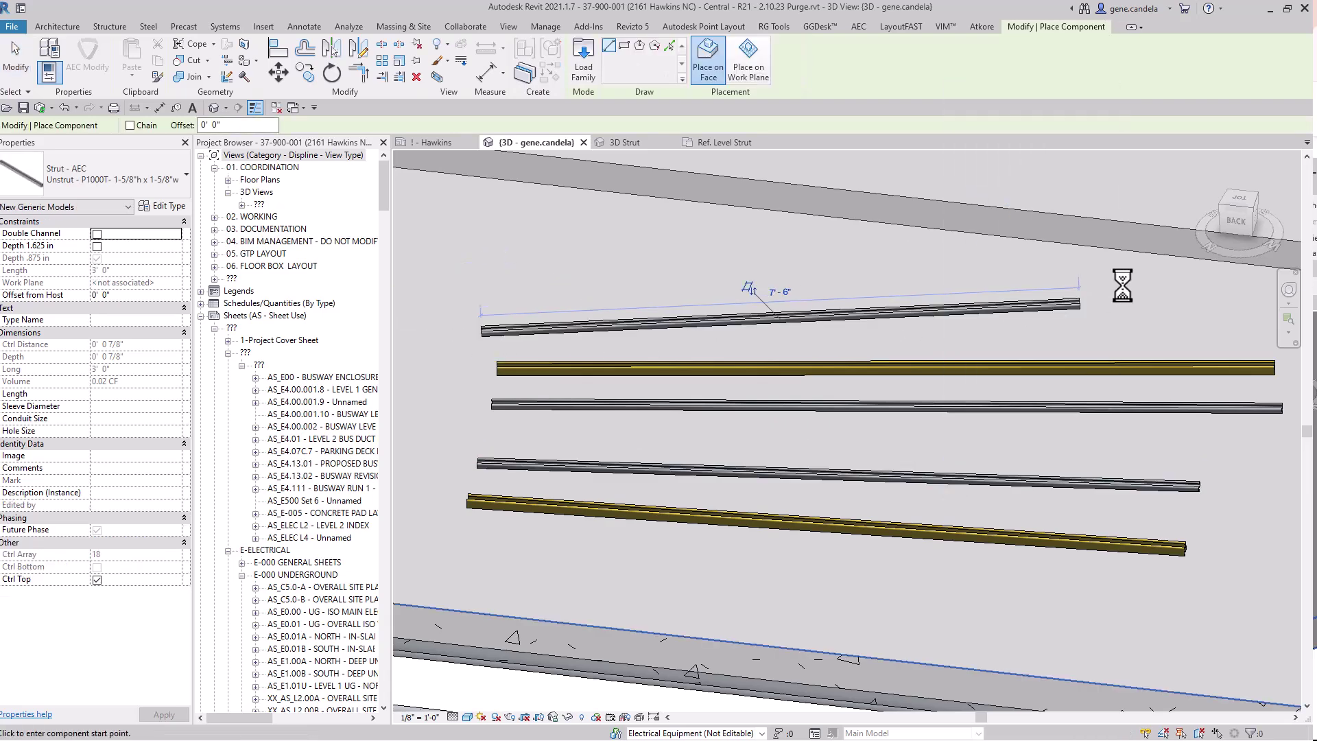
key("Escape")
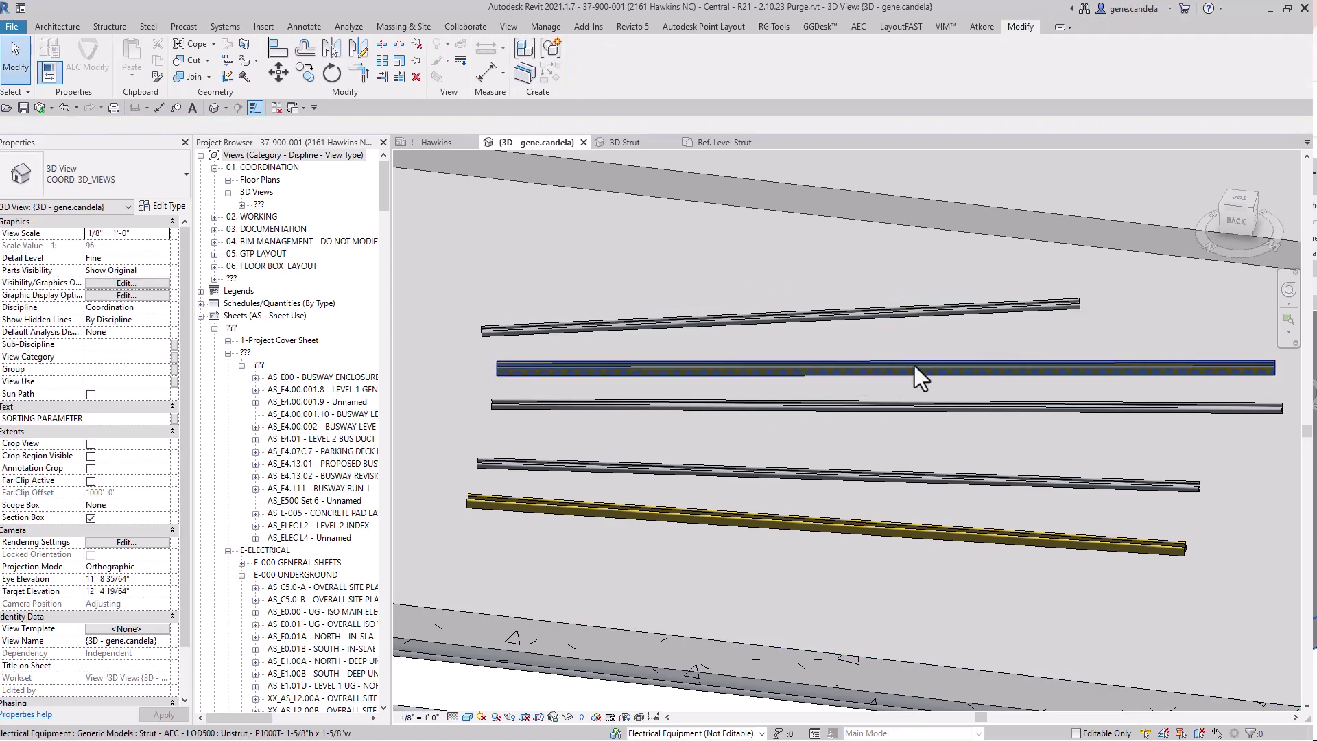
Shorten the 9'-9" gold strut to 6' 5" by dragging its end grip left.
left_click(945, 367)
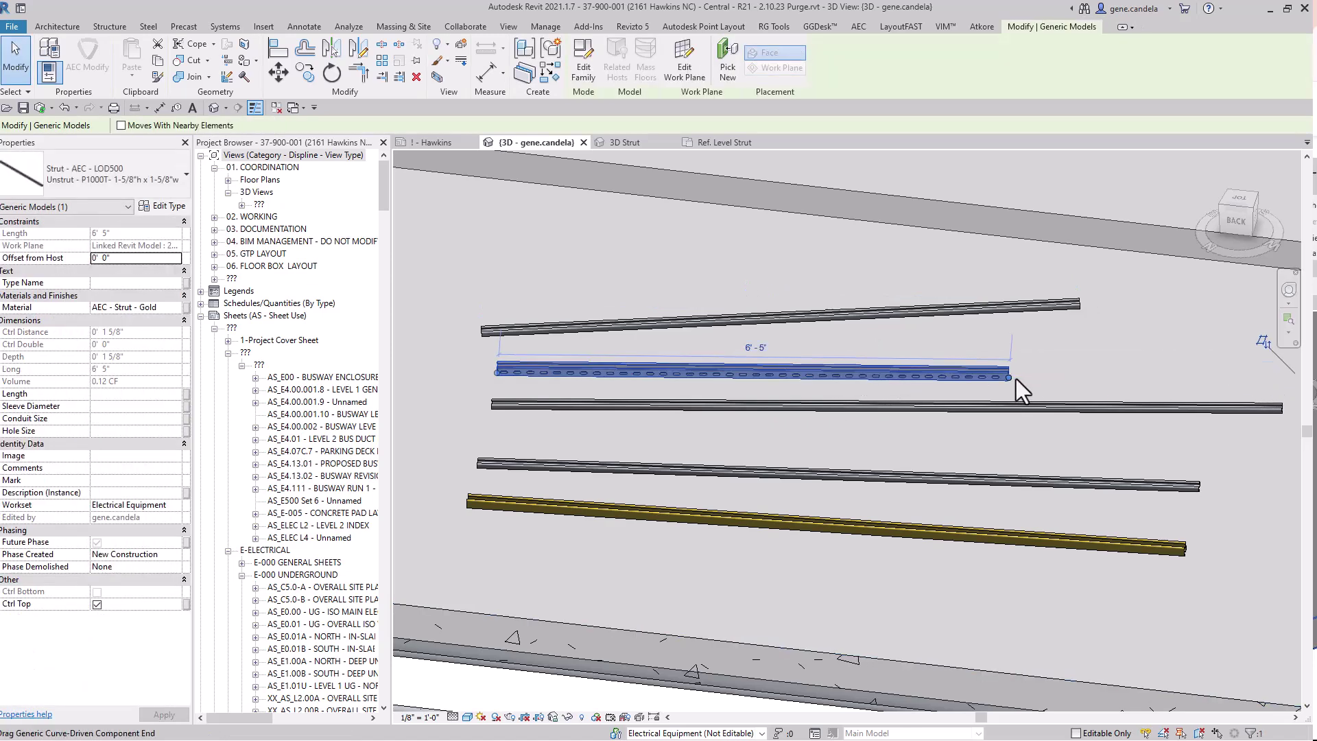
left_click(1078, 317)
left_click(1078, 314)
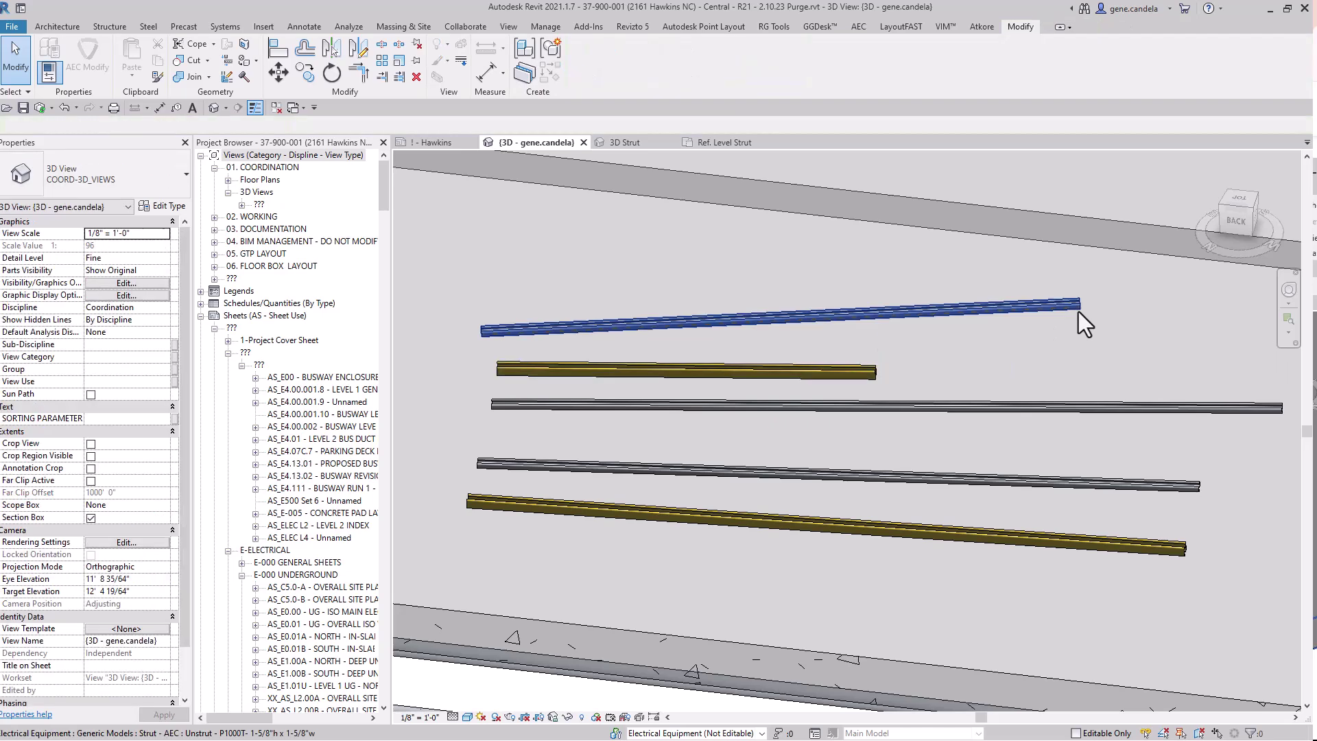
left_click(1080, 306)
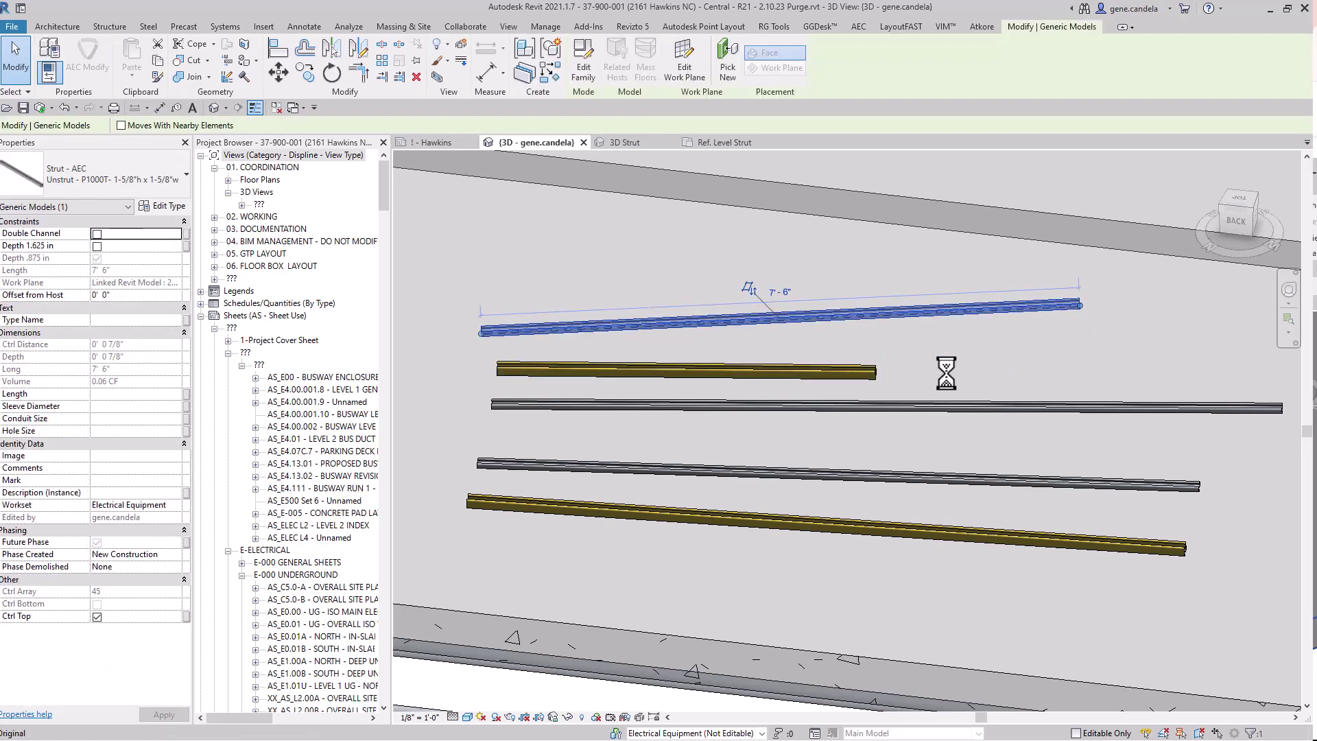
Shorten the top 7'-6" strut, then orbit to view the shortened gold strut from below.
left_click(833, 270)
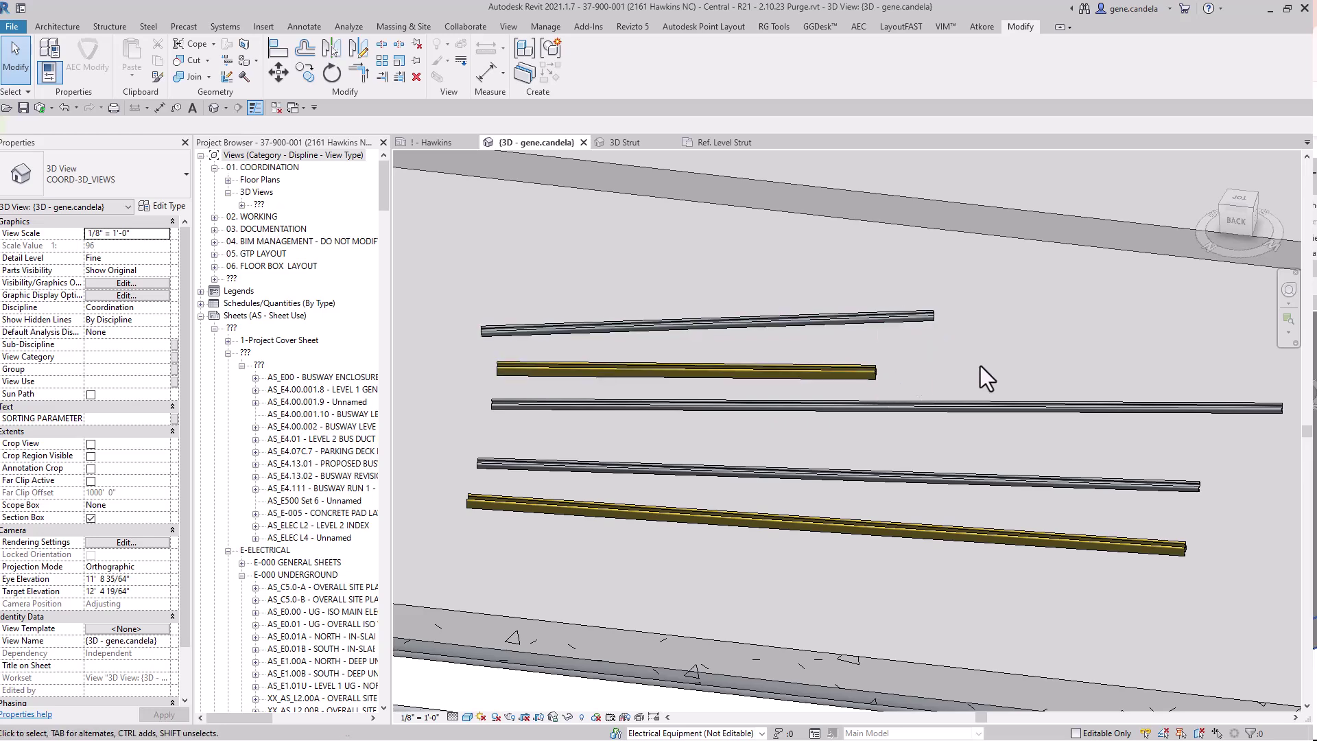
left_click(817, 371)
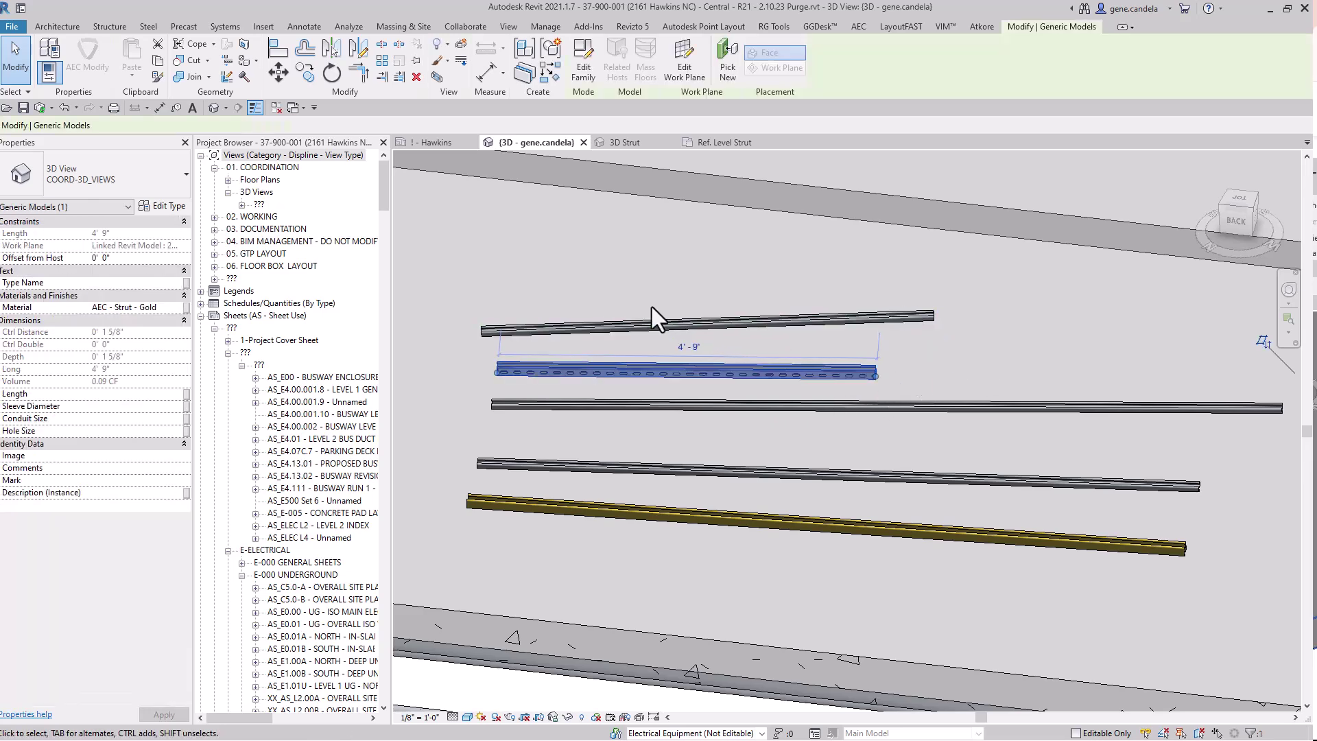
middle_click_drag(652, 306, 717, 404, "shift")
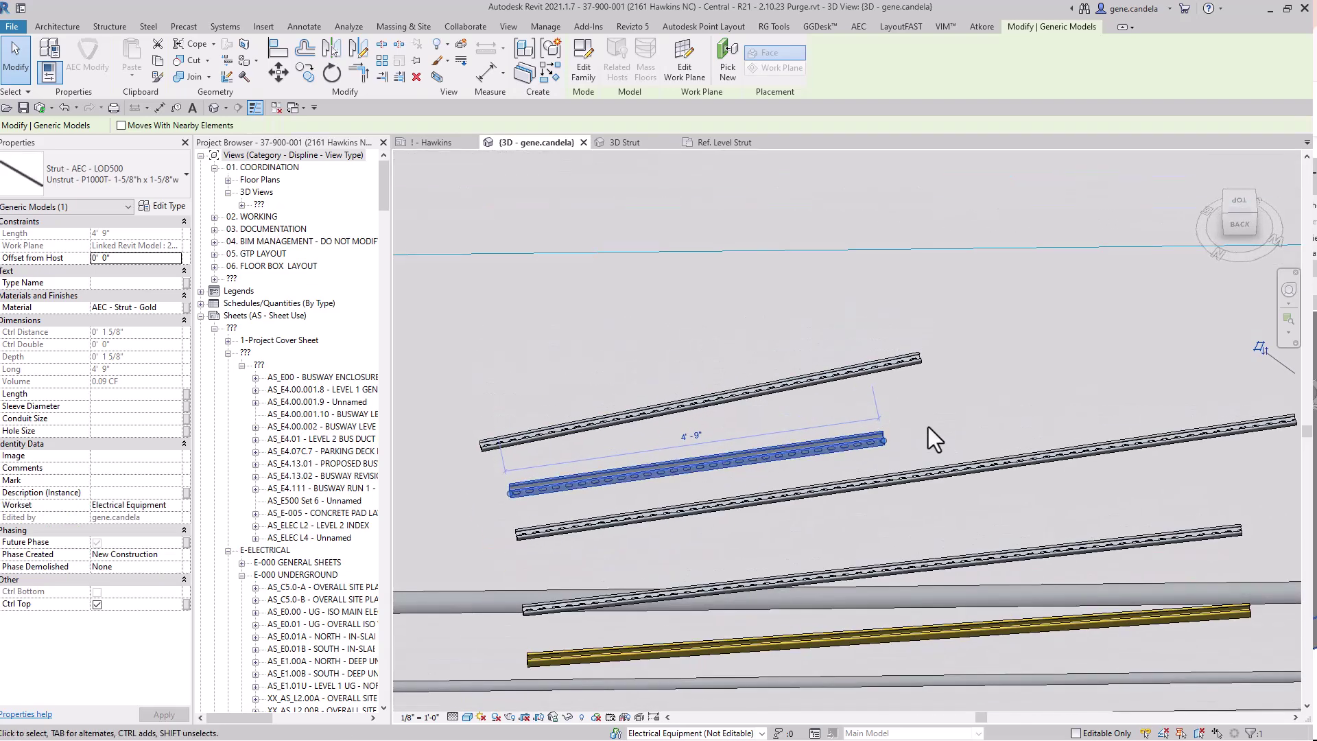